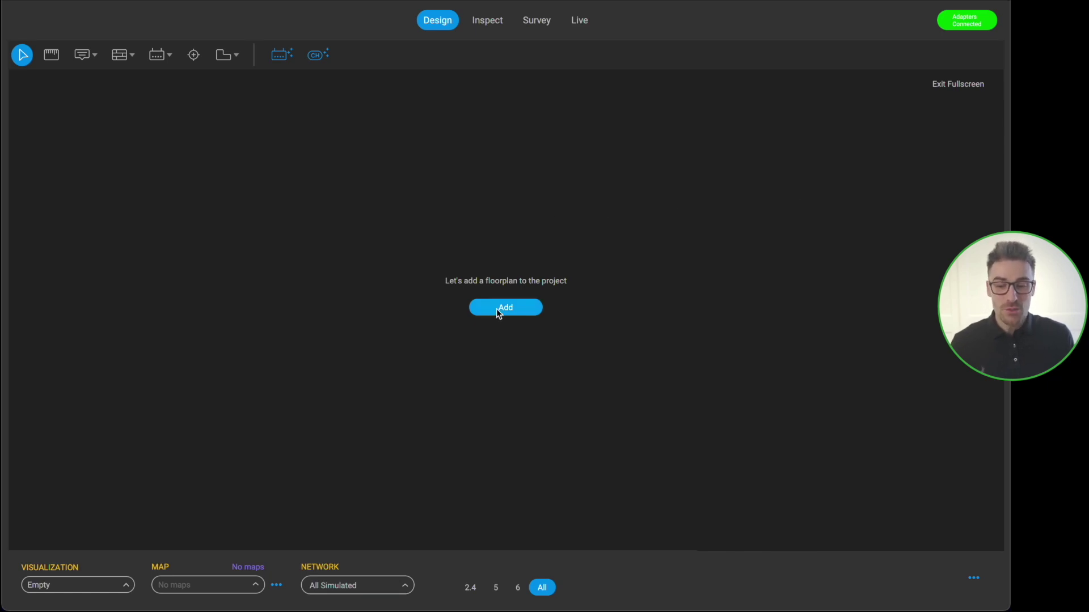
Add PNG Example.png from the Importing Floor Plans folder as the project's first floor plan
click(498, 312)
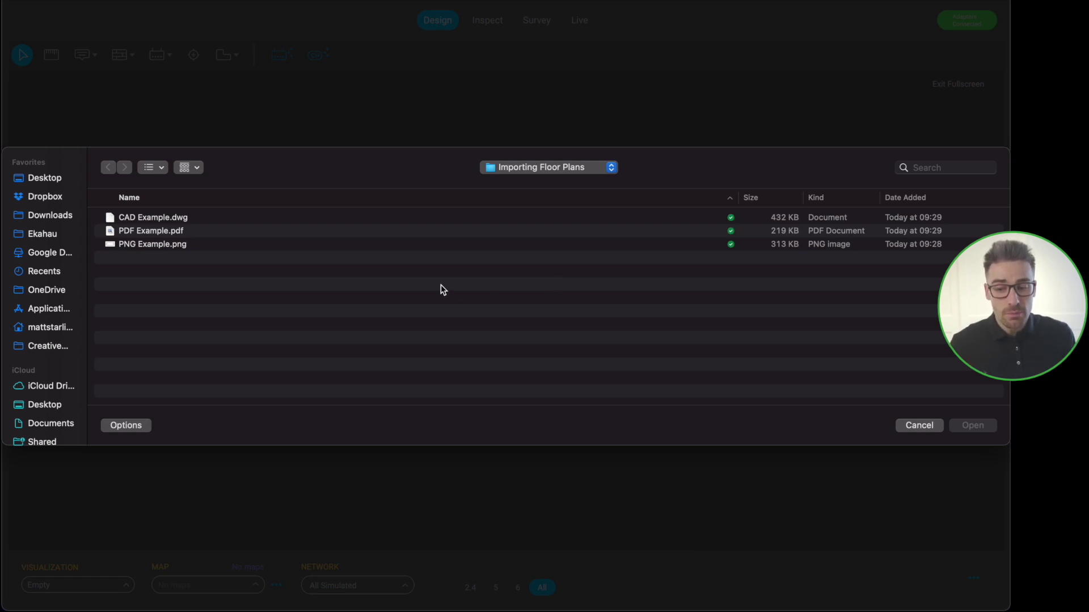
click(136, 245)
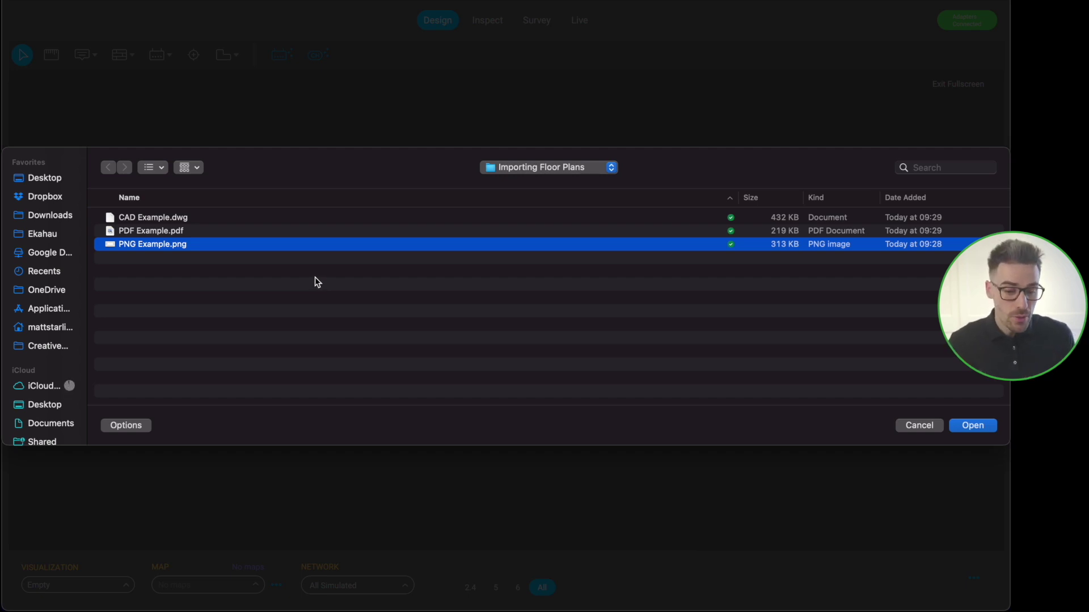
click(967, 427)
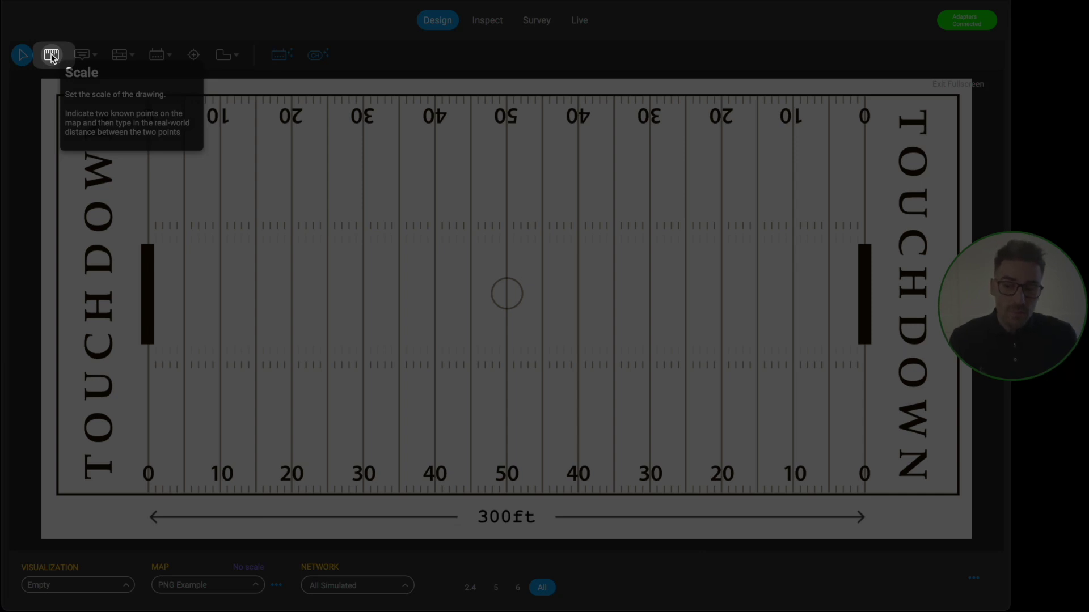
Scale the football field map by measuring between the two 0-yard goal lines and setting that distance to 300 ft
click(51, 56)
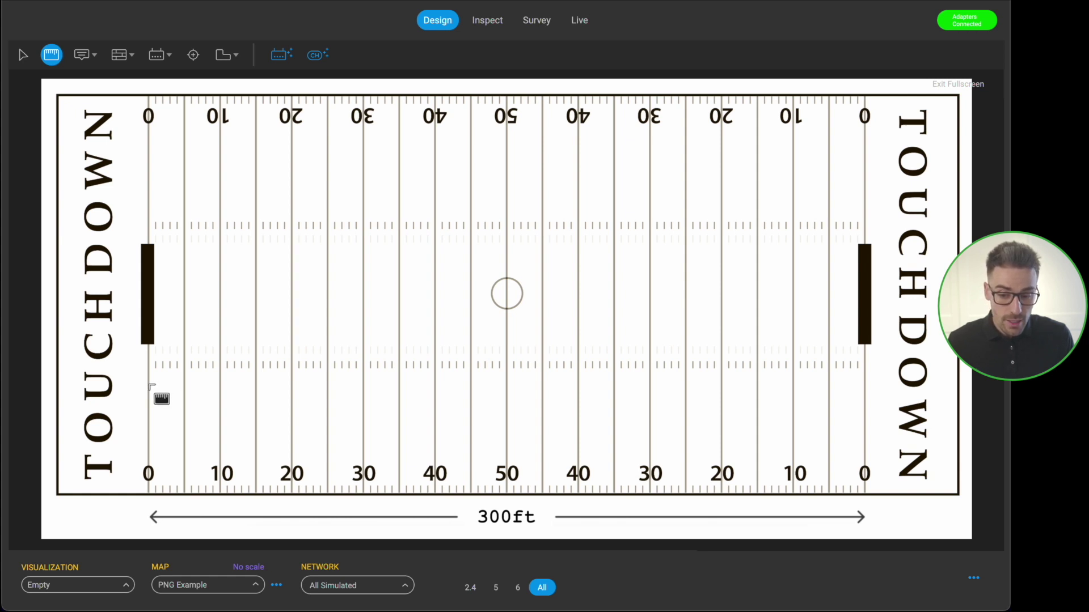
drag(149, 386, 865, 385)
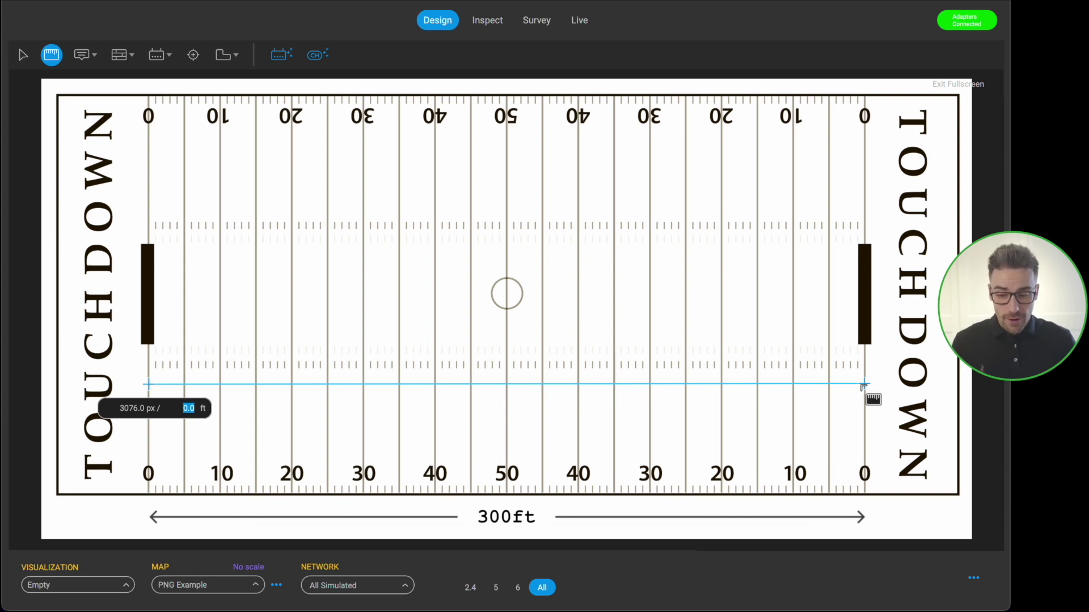
text(300)
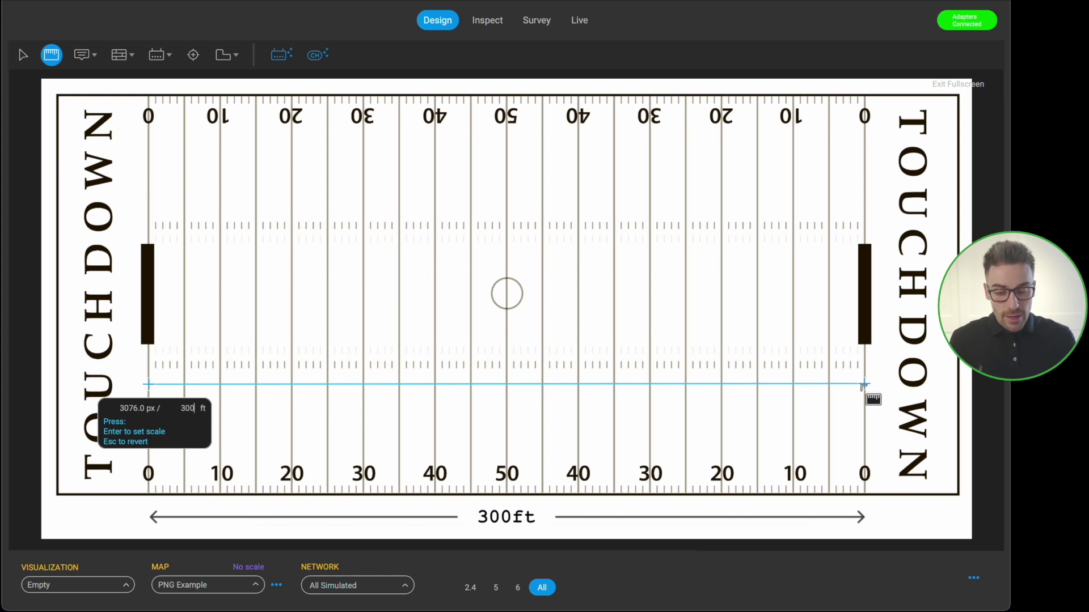
key(Return)
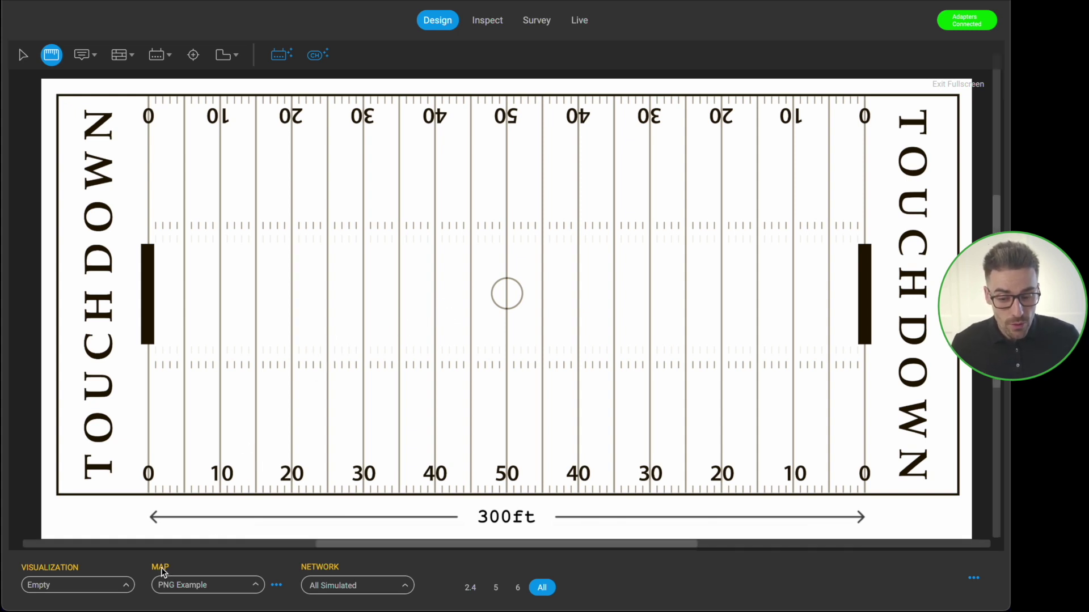
Add PDF Example.pdf to the project as another map
click(276, 586)
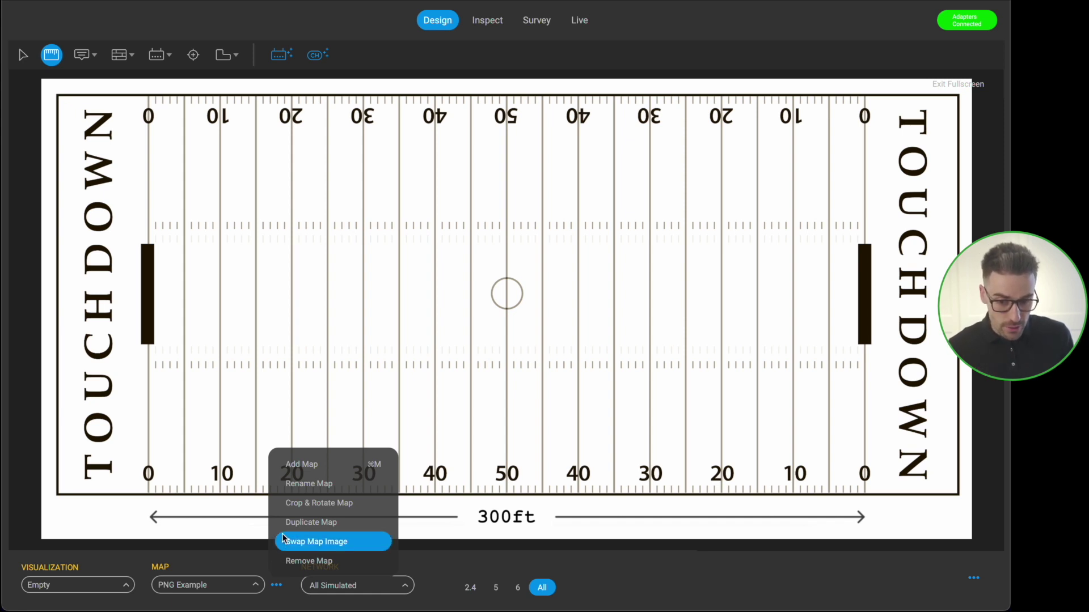
click(342, 470)
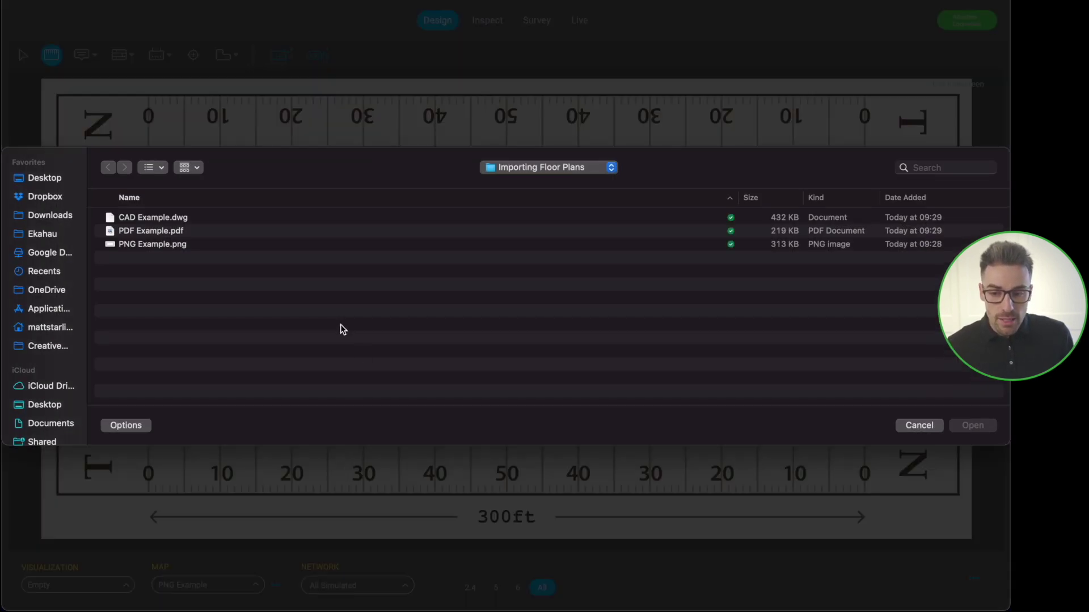
click(138, 234)
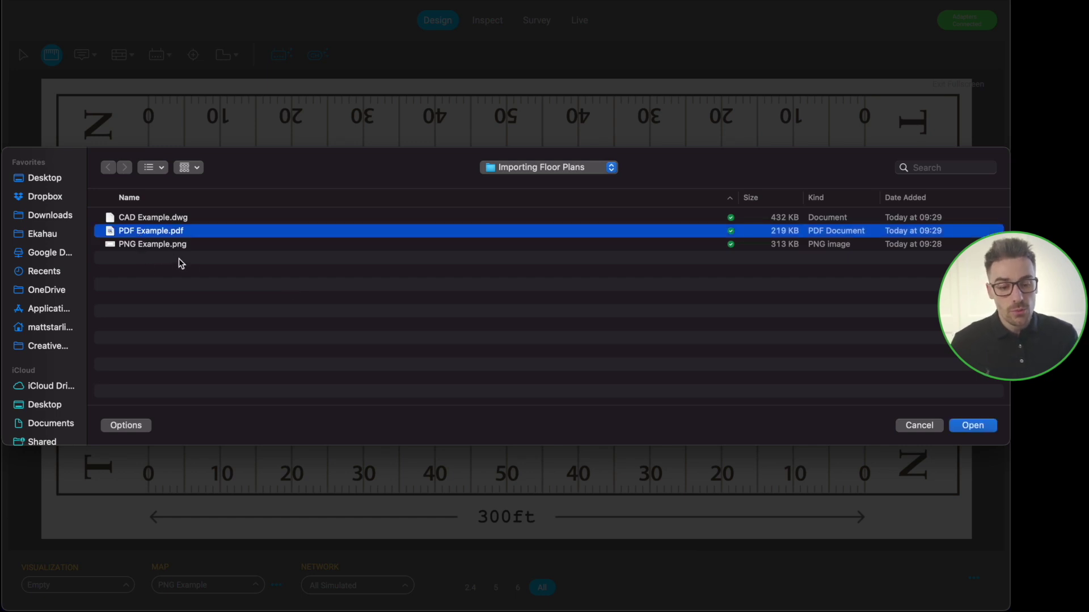
click(974, 429)
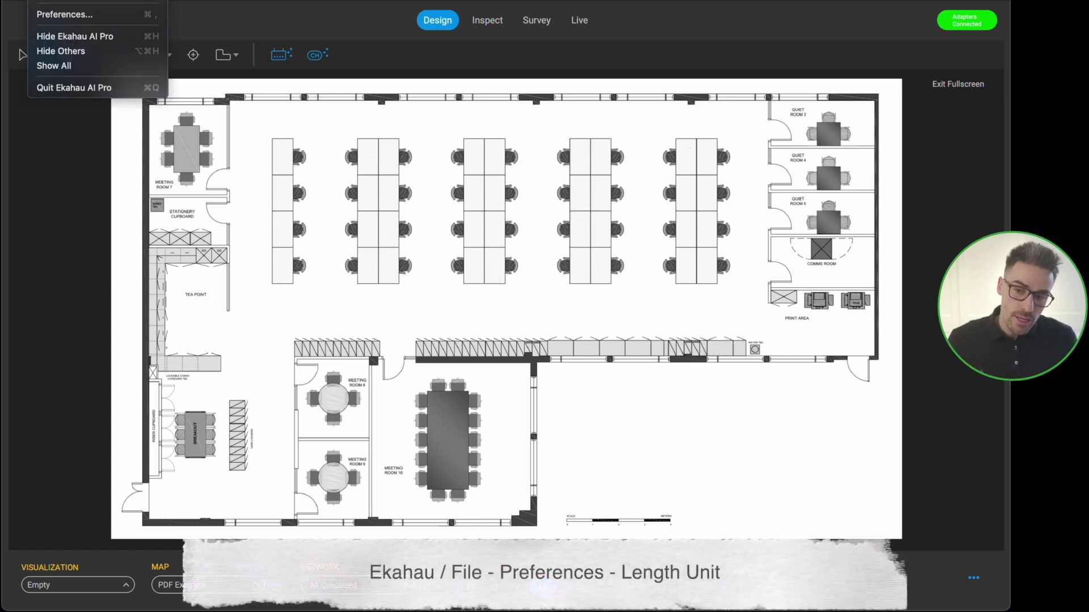
Change the length unit to meters in the preferences and save them
click(77, 16)
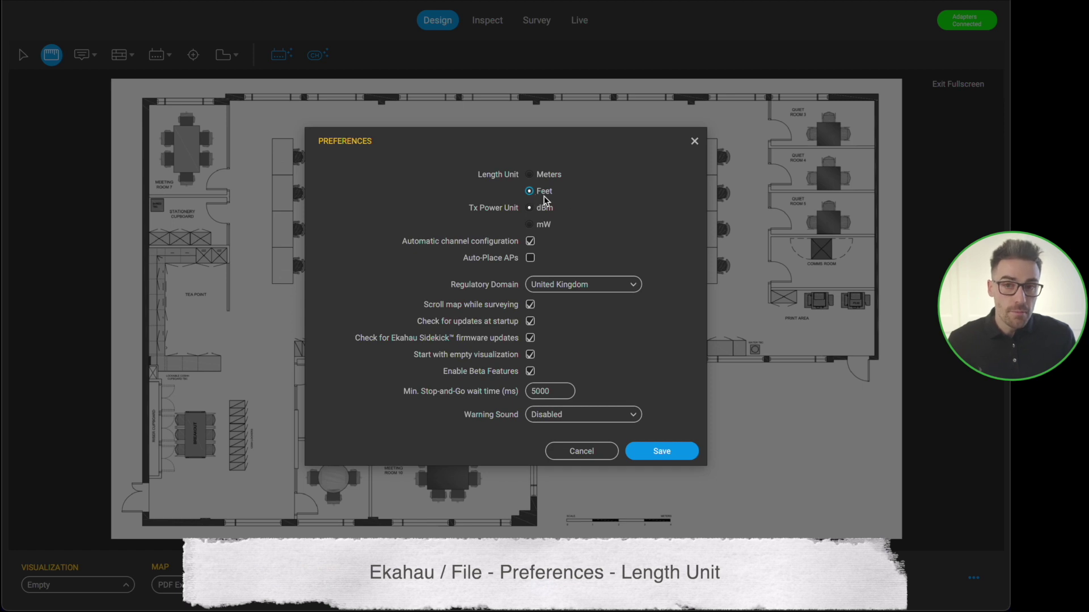
click(529, 174)
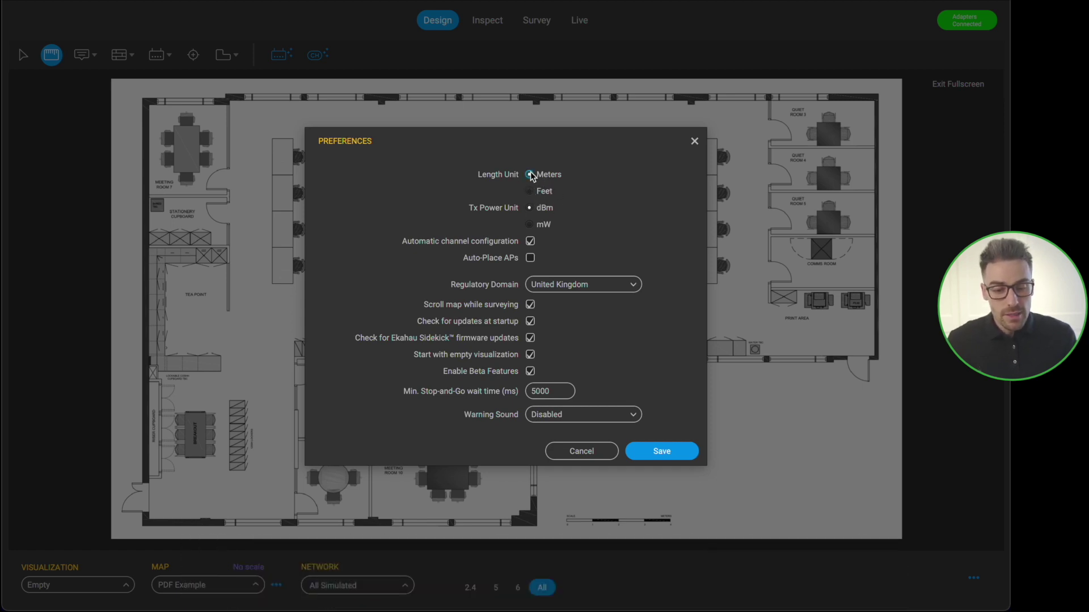
click(652, 454)
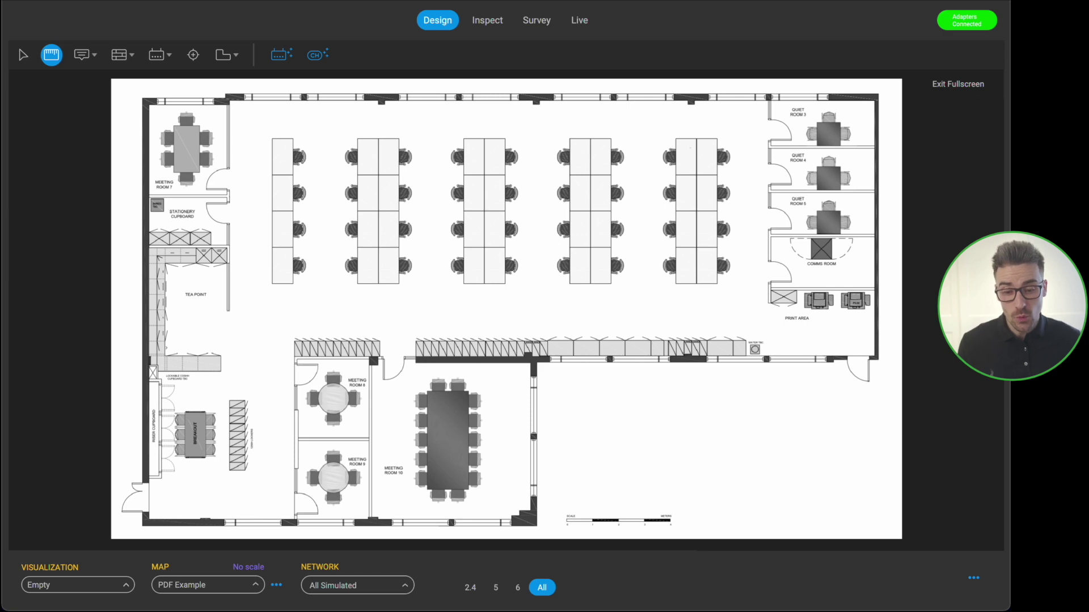
Scale the office map by measuring its printed scale bar from 0 to 4 and setting that distance to 4 m
scroll(643, 493, up, 5)
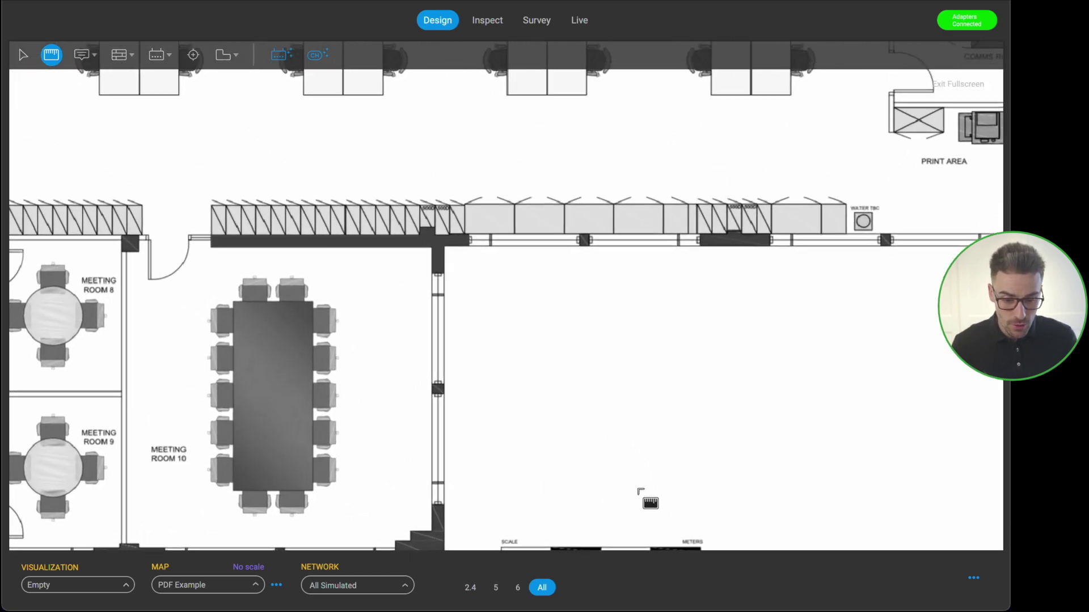
scroll(643, 490, down, 3)
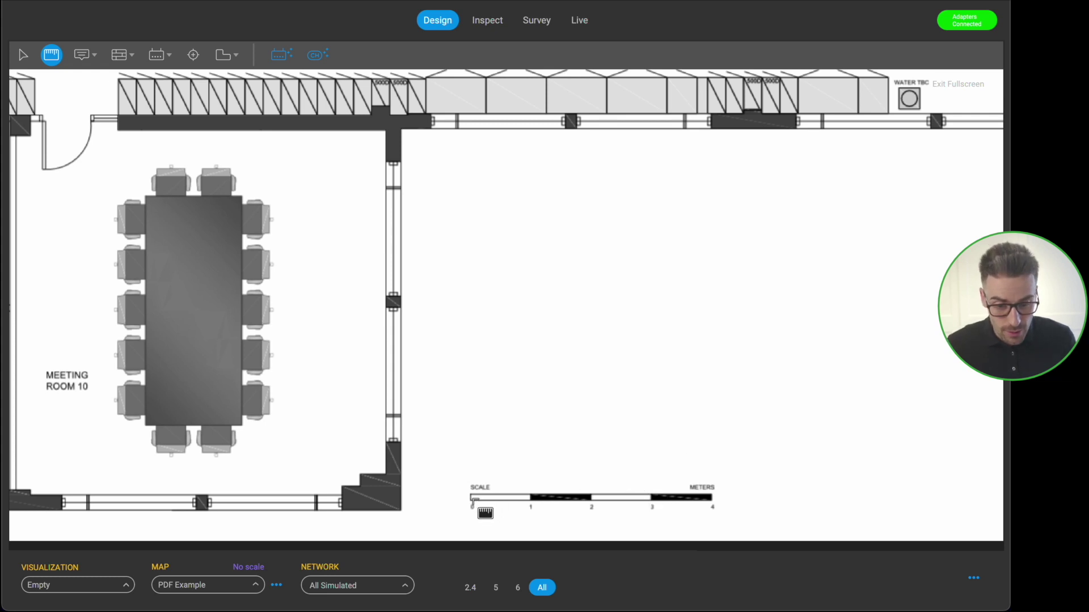
click(472, 500)
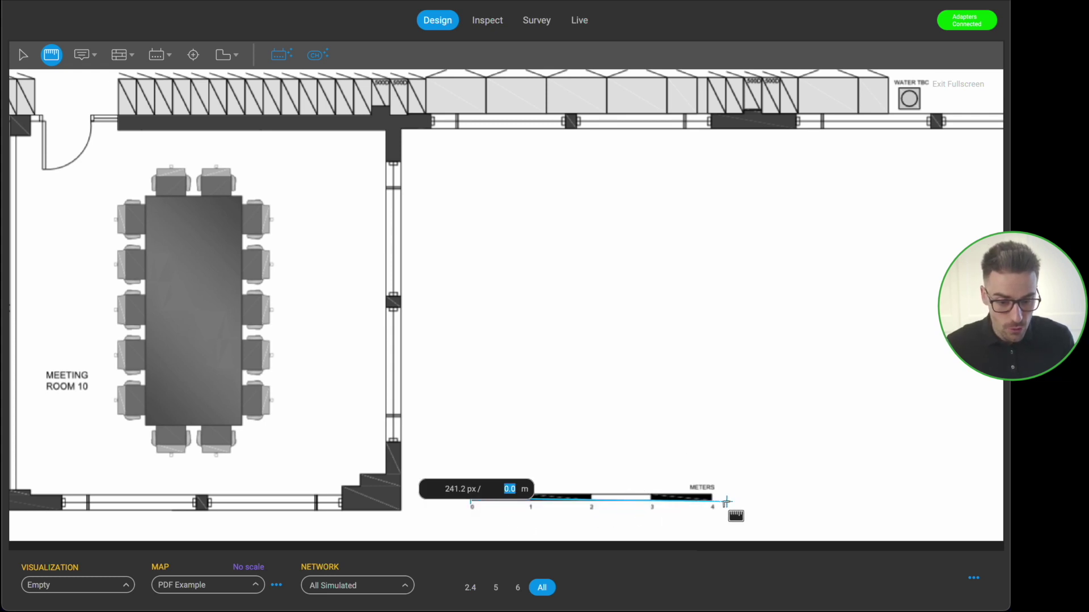
click(712, 498)
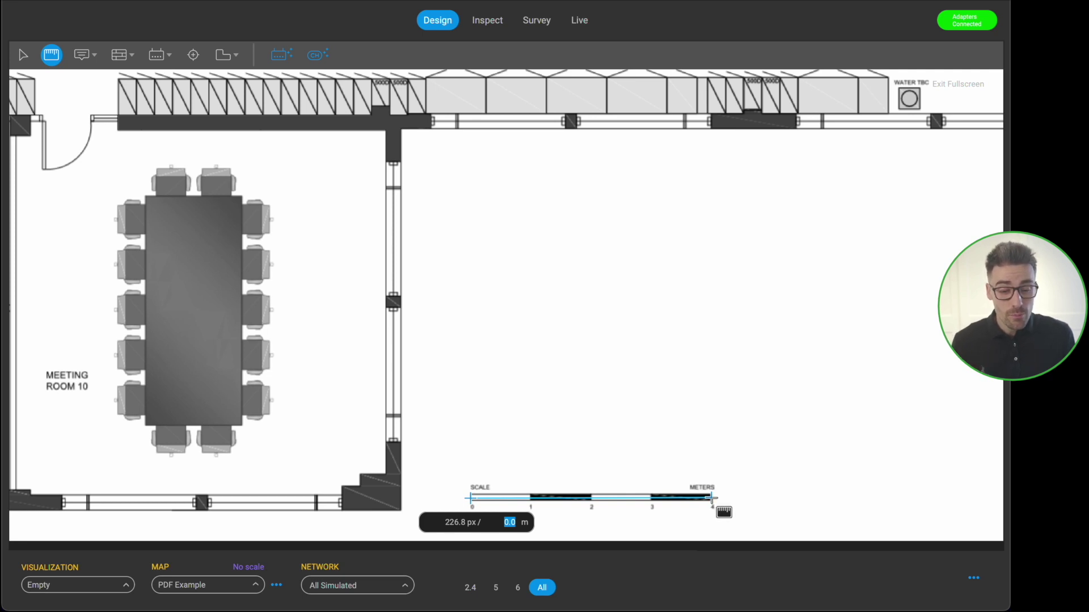
drag(712, 498, 714, 497)
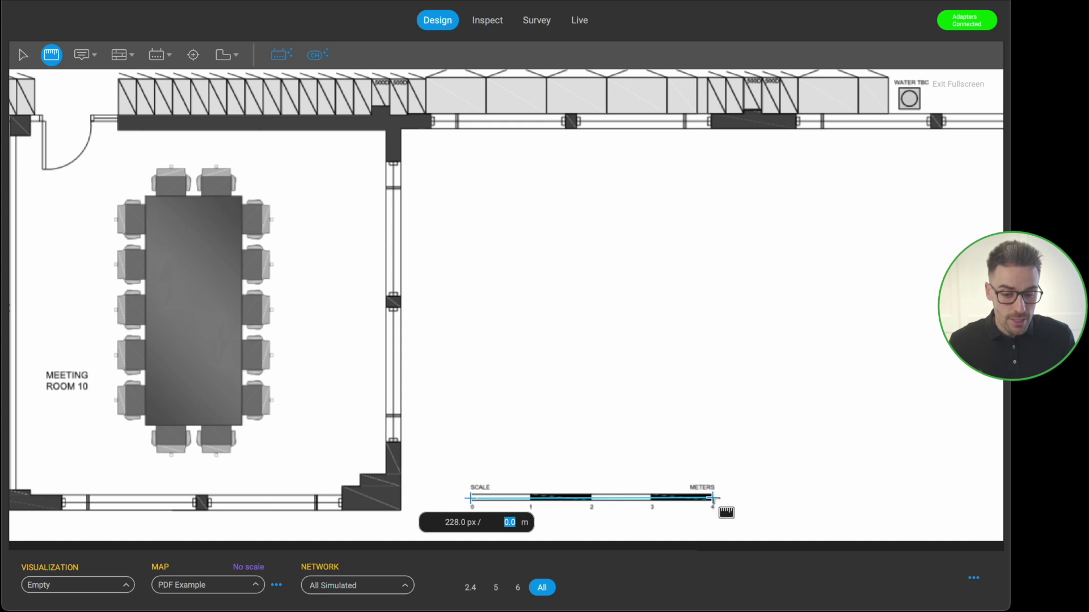
text(4)
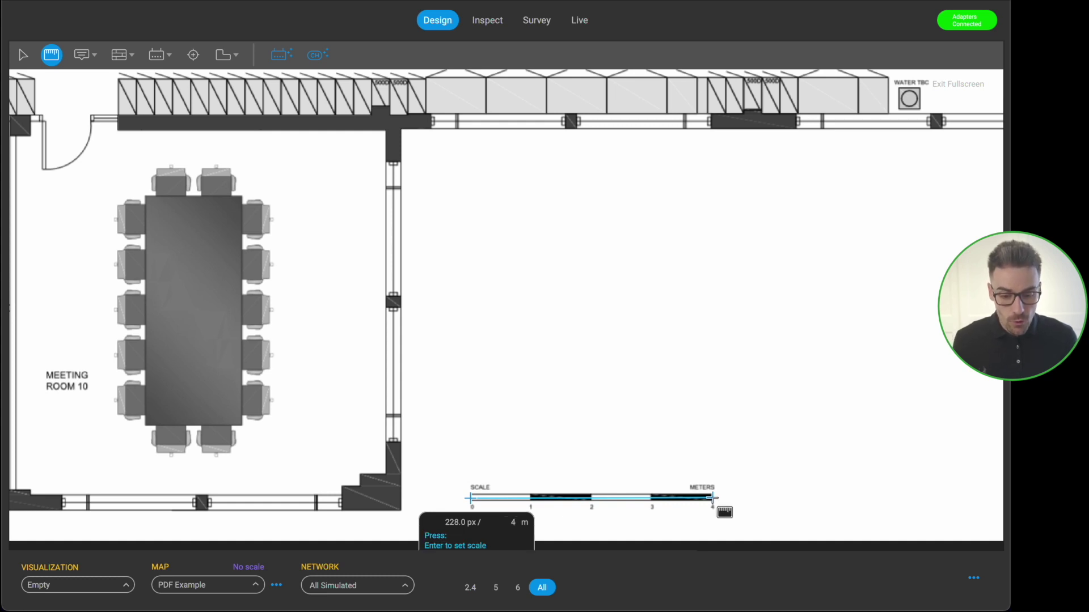
key(Return)
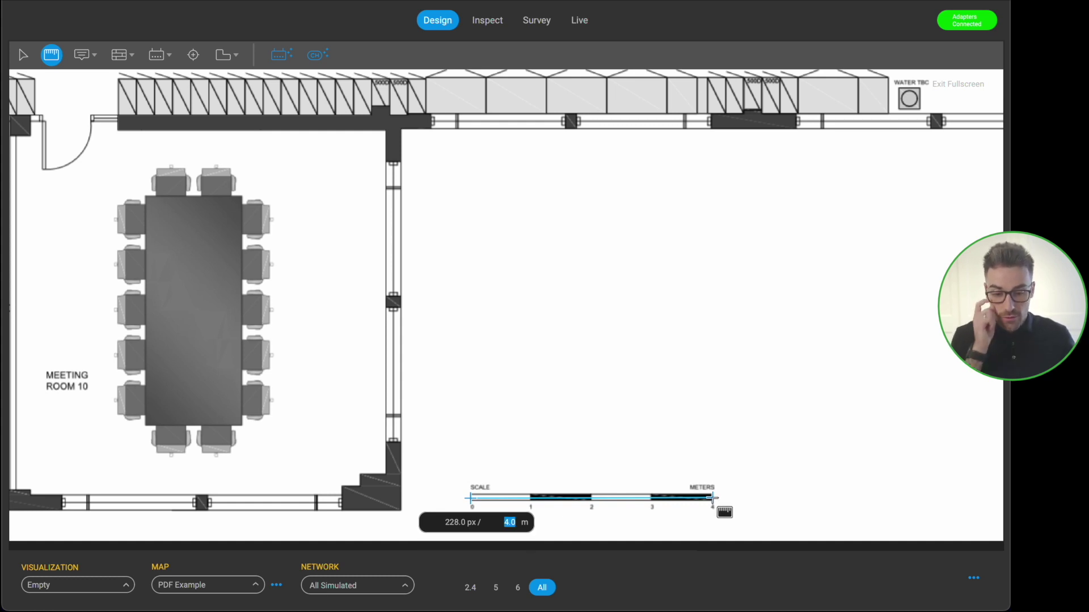
Measure the width of the doorway opening between Meeting Room 8 and Meeting Room 10 to verify the map scale
scroll(713, 498, down, 10)
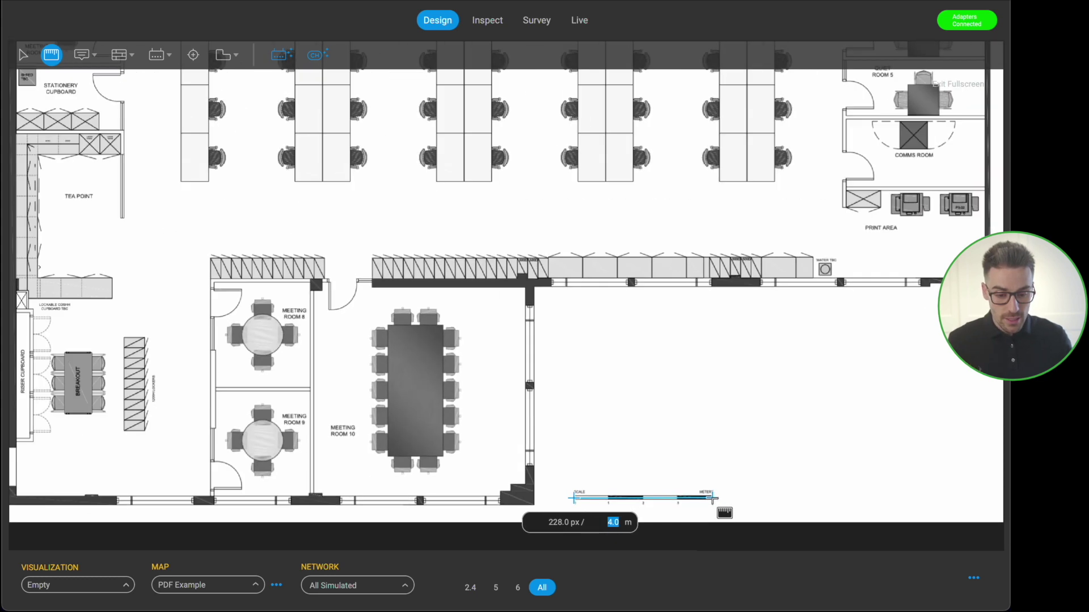
scroll(724, 513, right, 5)
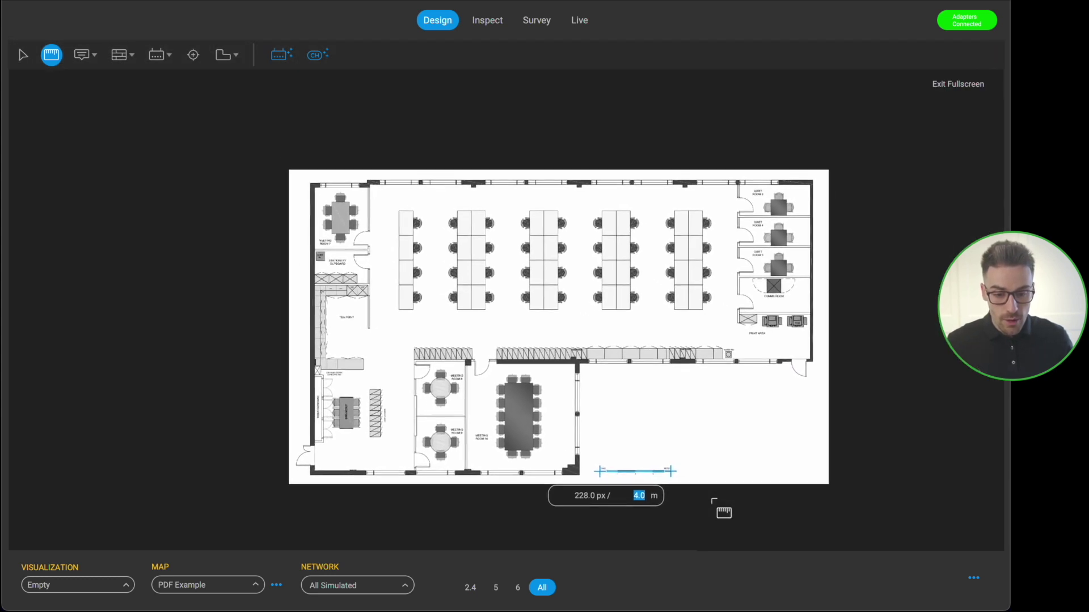
scroll(519, 292, up, 5)
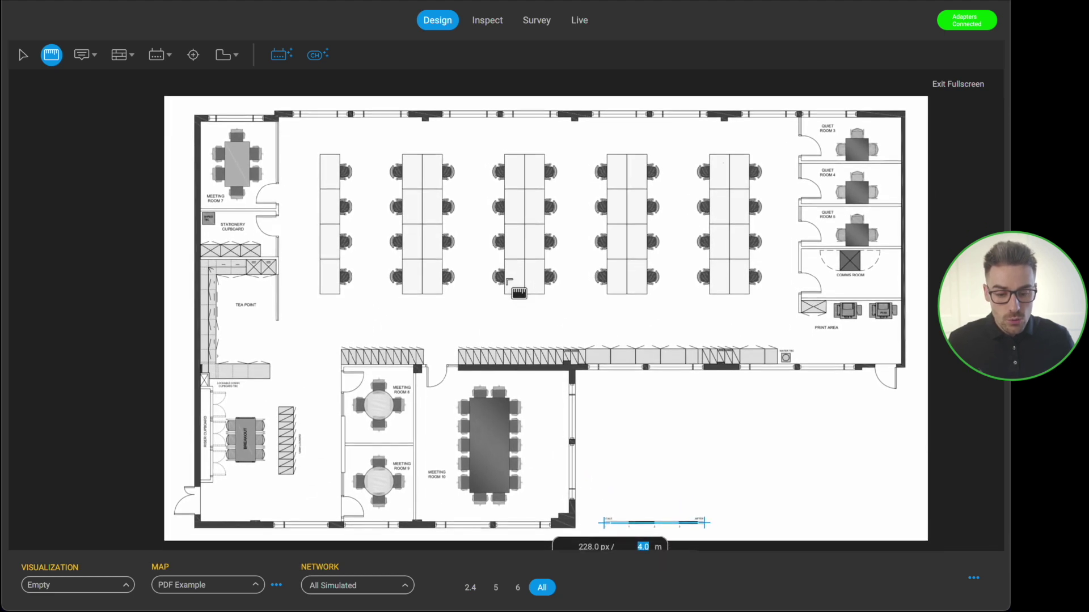
click(524, 289)
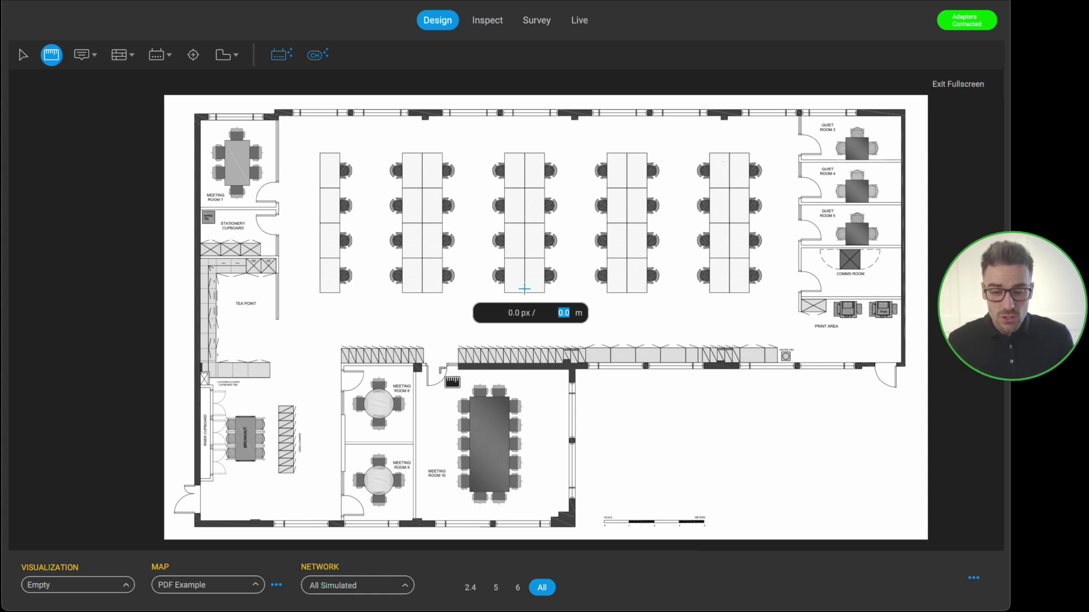
scroll(442, 371, up, 5)
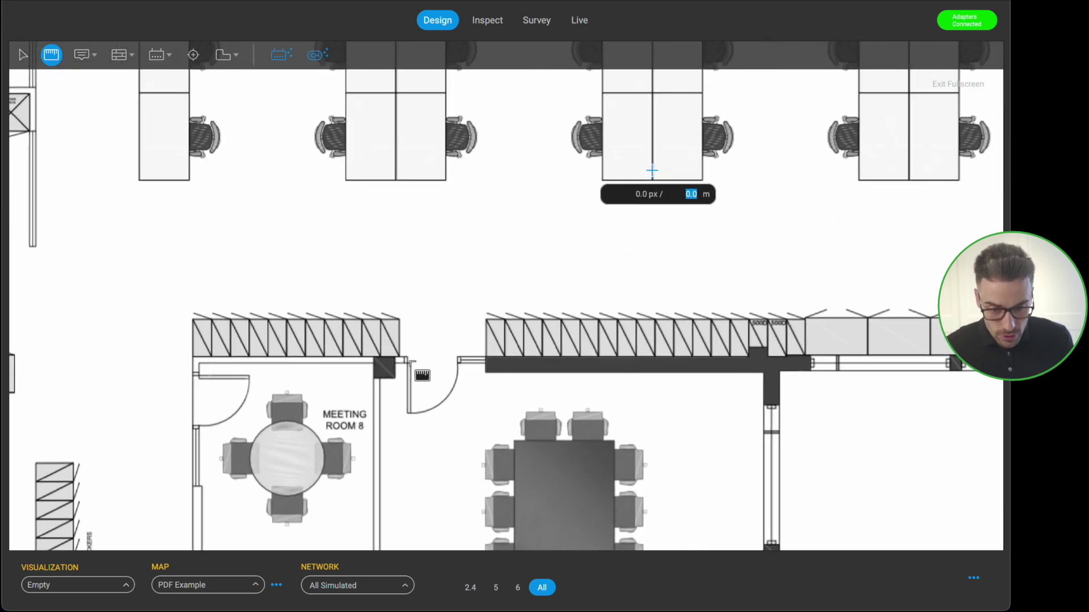
drag(407, 361, 480, 374)
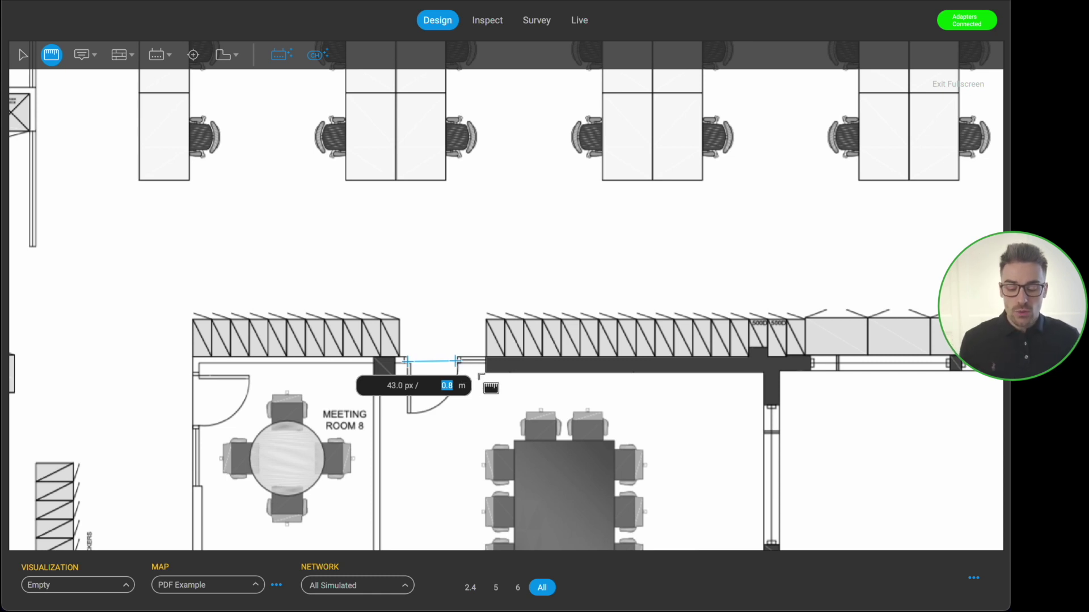
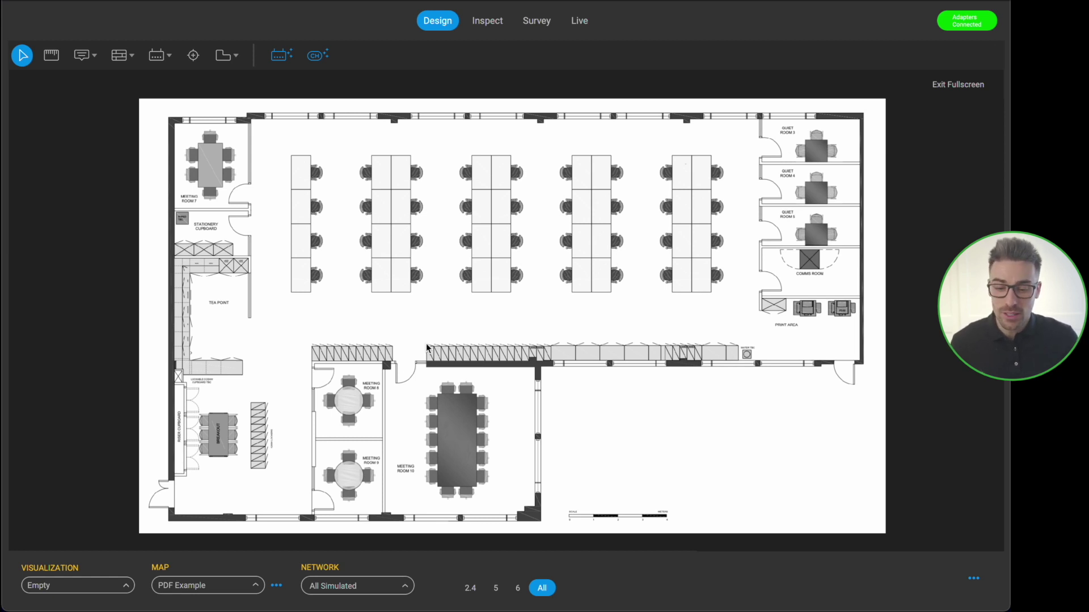
Add another map from CAD Example.dwg, opening the file in the CAD import dialog
click(276, 586)
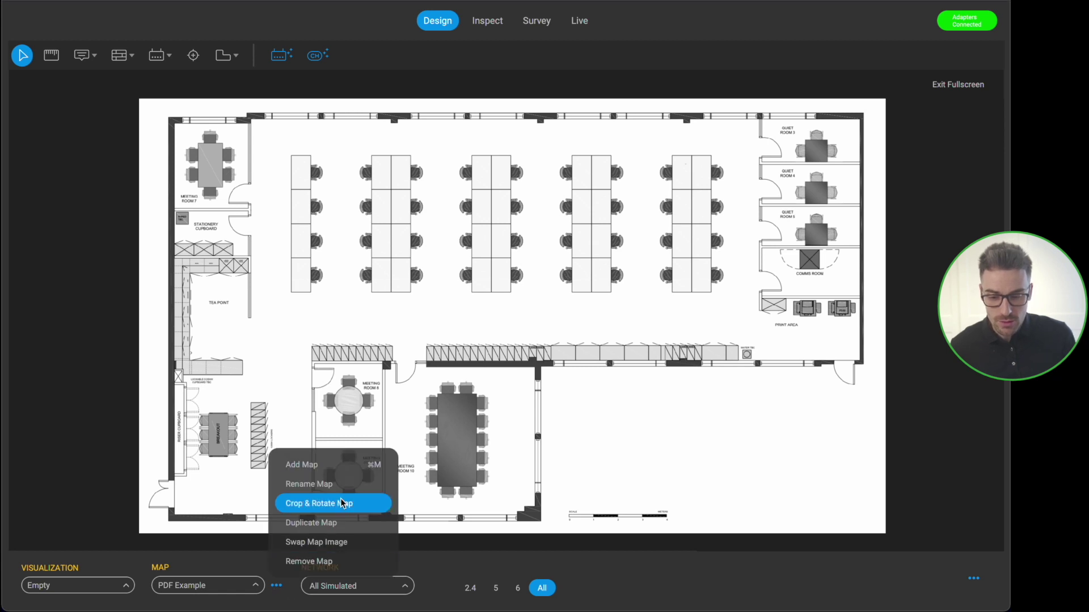
click(329, 462)
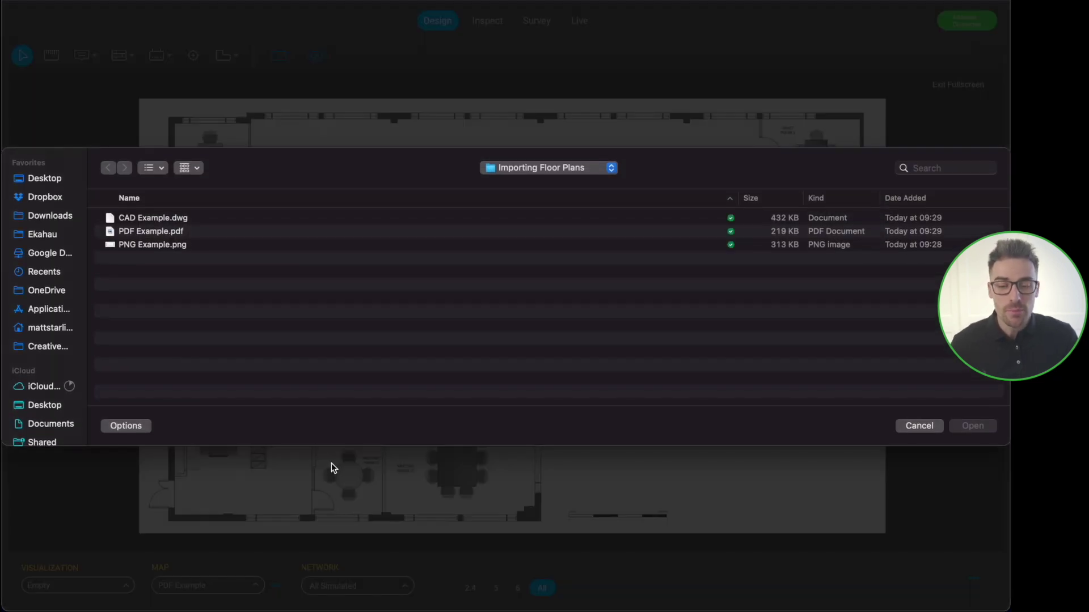
click(148, 216)
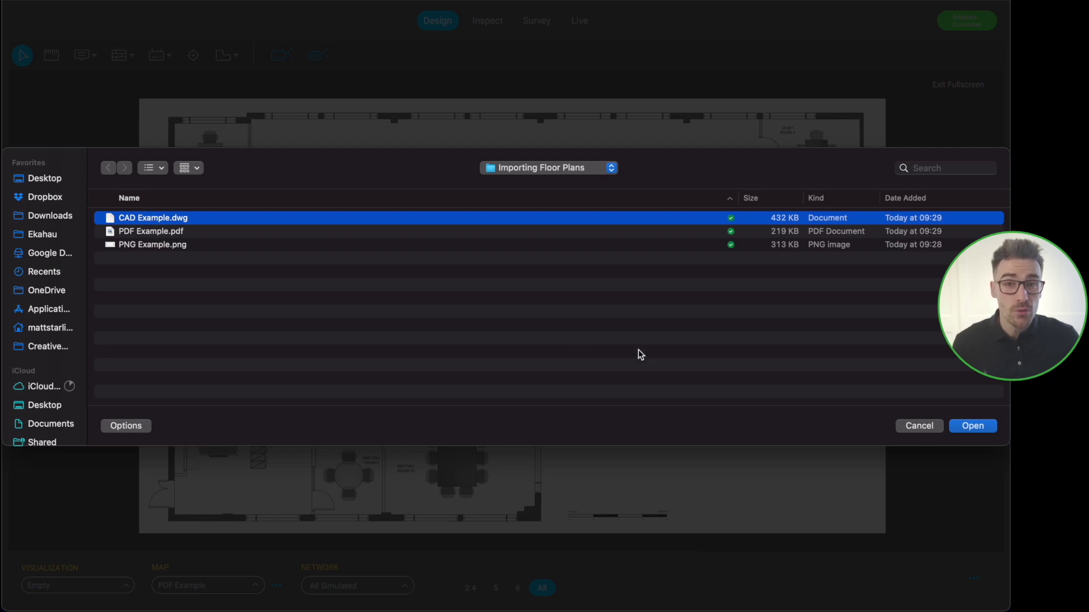
click(973, 426)
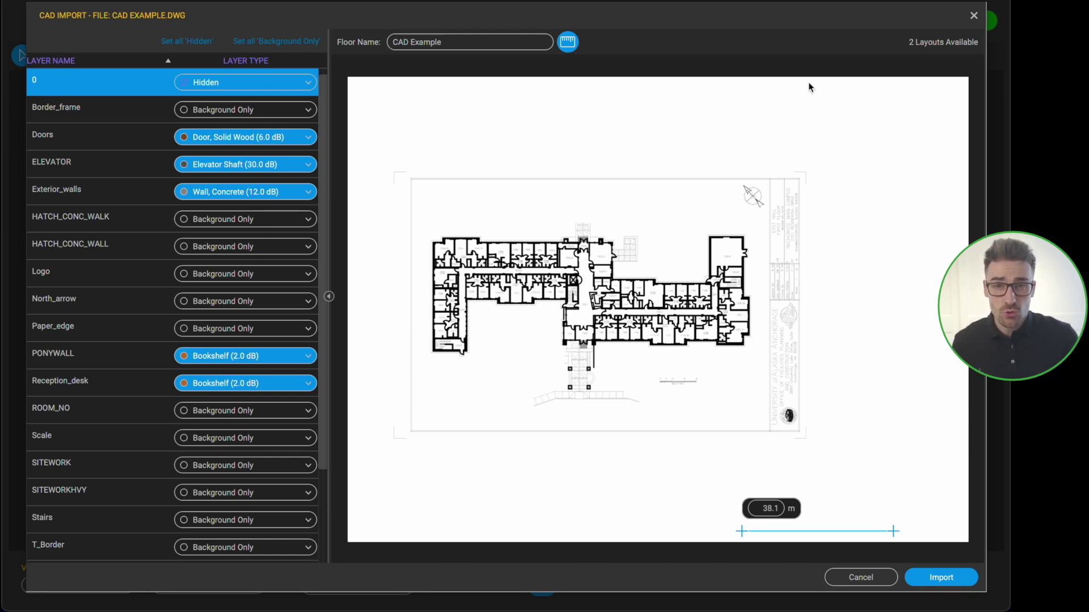
Switch the CAD import to the Model layout and set the floor name to Rename
click(946, 44)
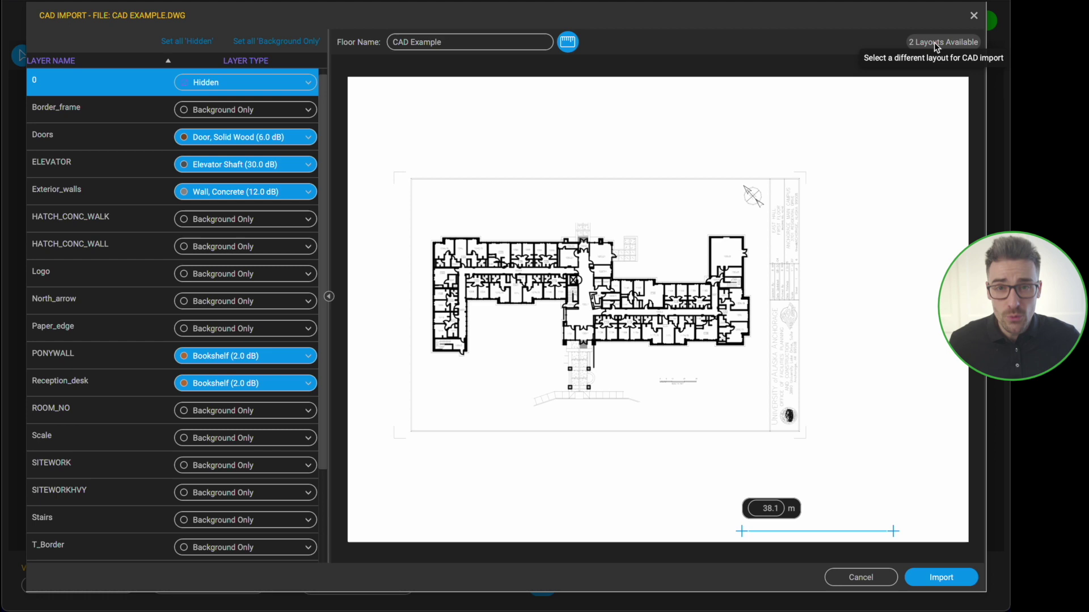
click(933, 42)
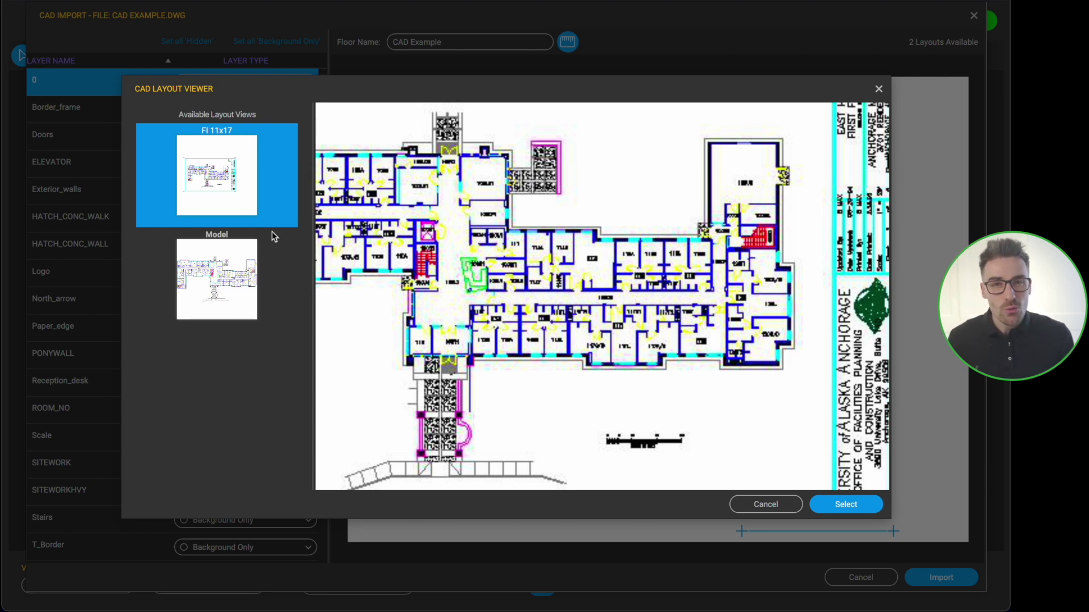
click(220, 284)
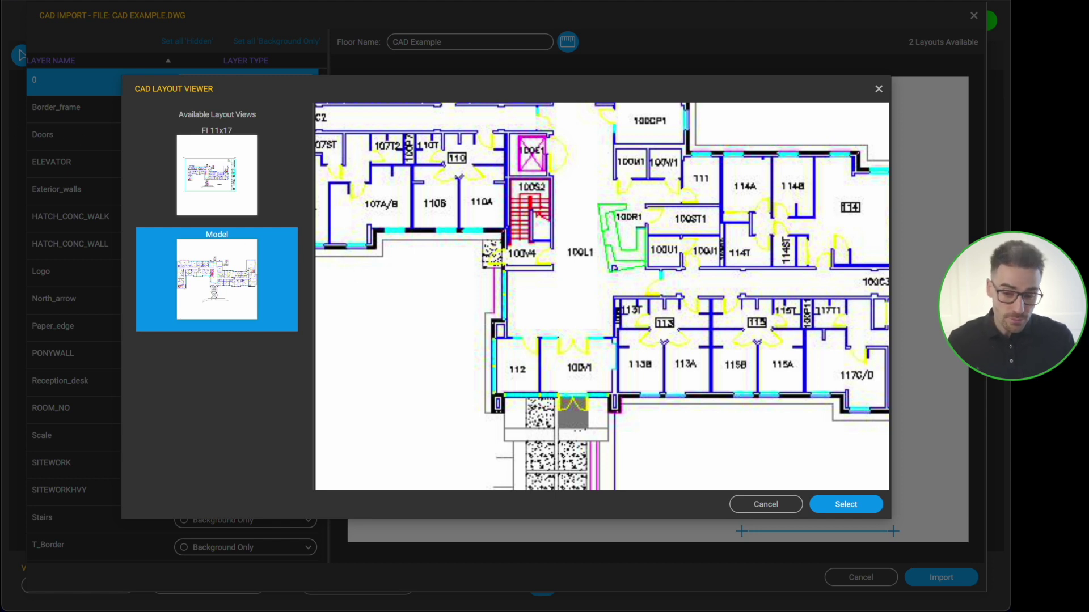
click(829, 499)
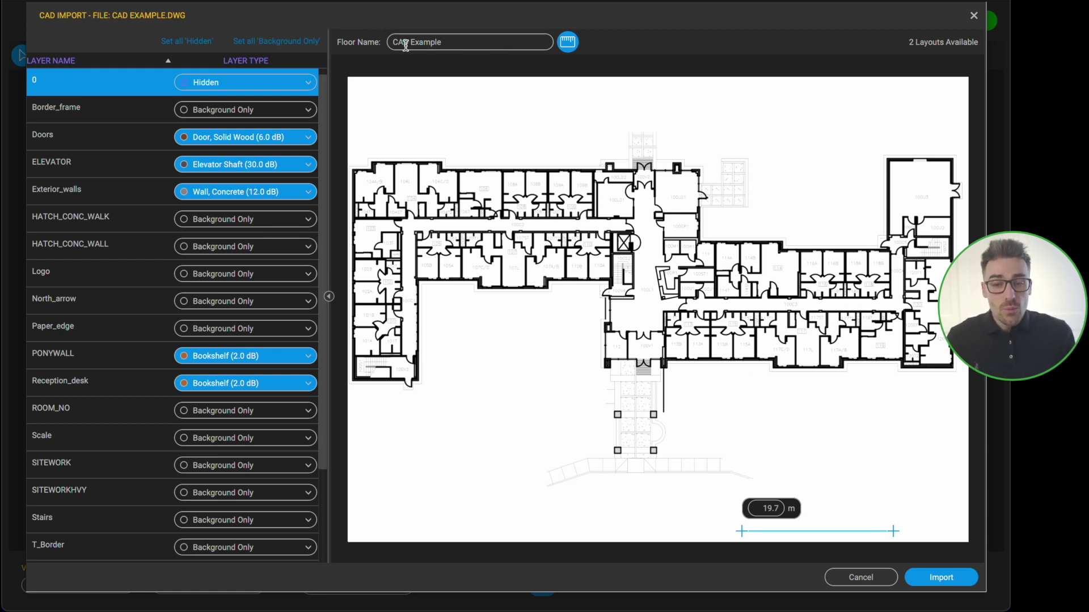
drag(476, 42, 386, 42)
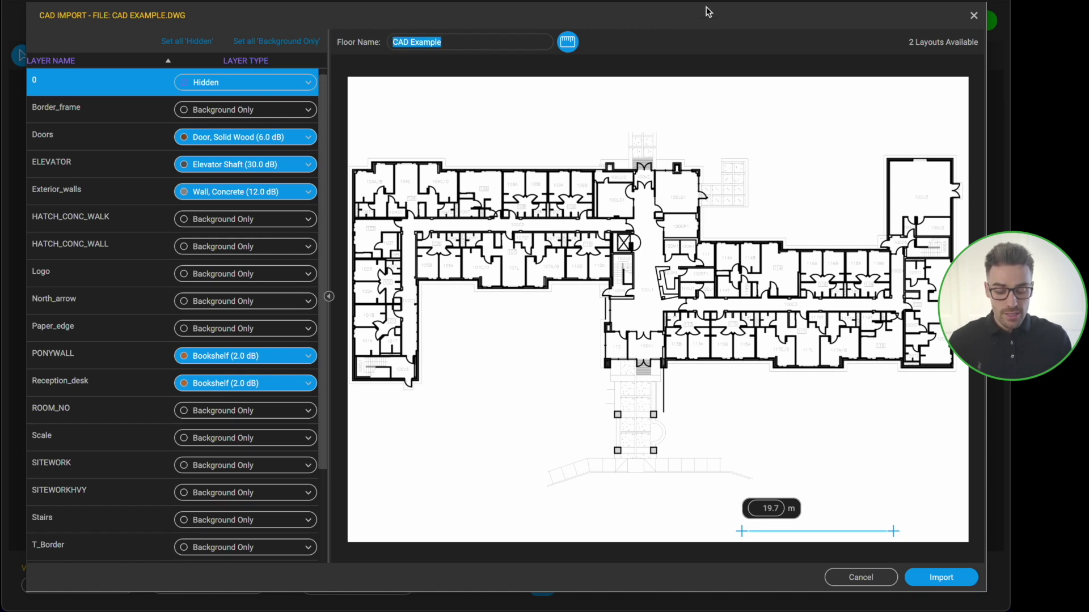
text(Rename)
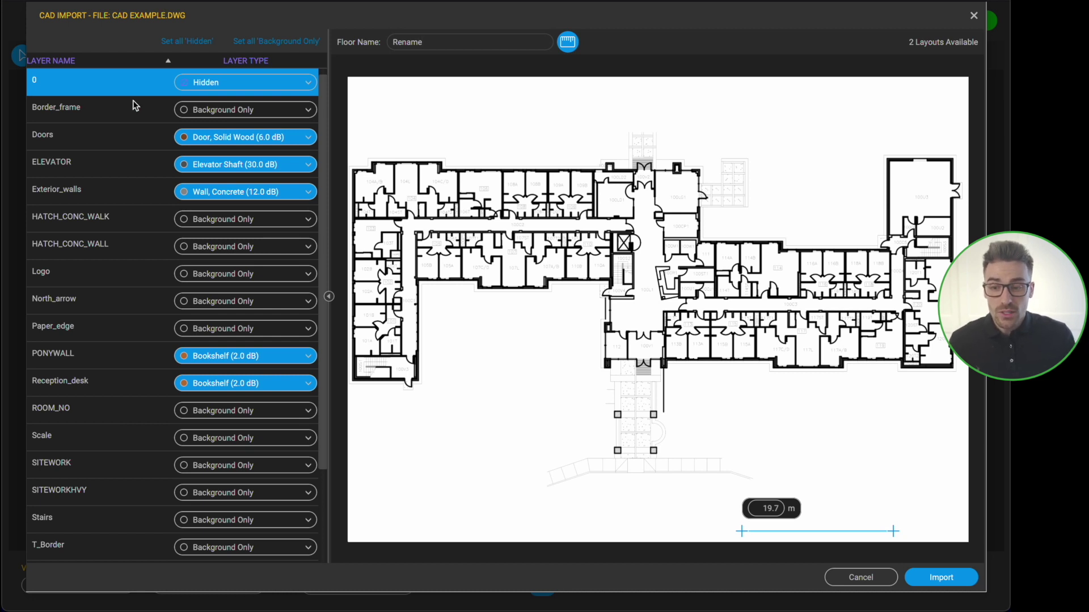
Assign the layer type Door, Interior Office (4.0 dB) to the Doors layer
click(104, 145)
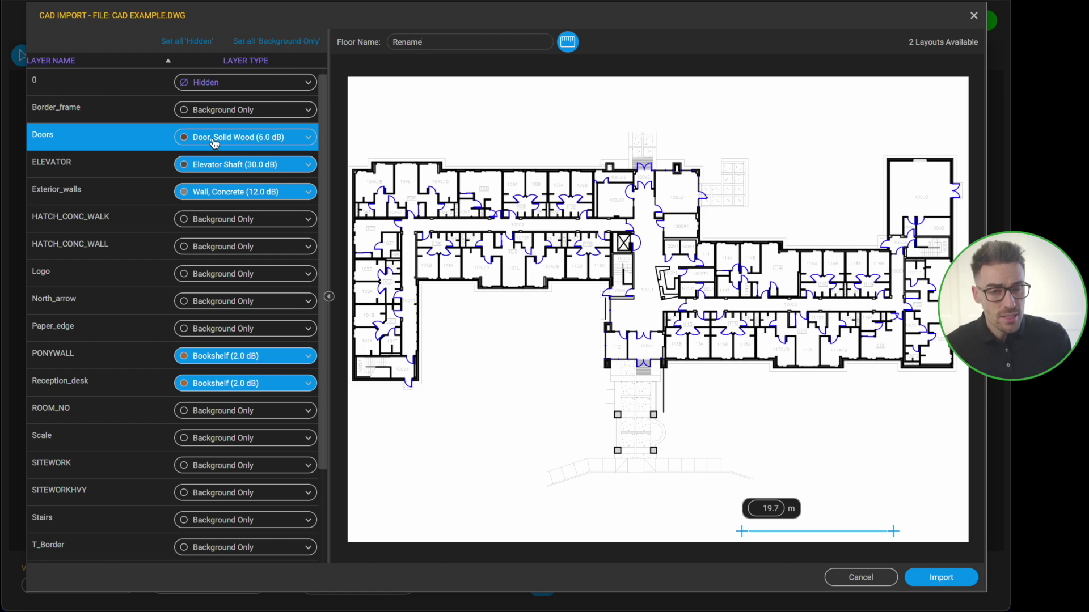
click(309, 139)
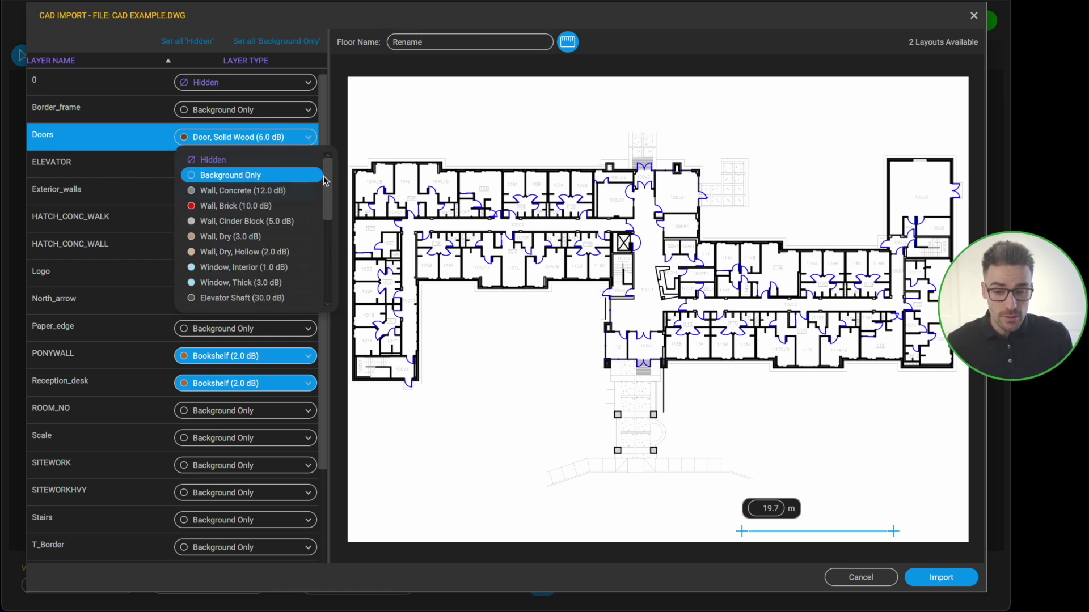
scroll(327, 183, down, 4)
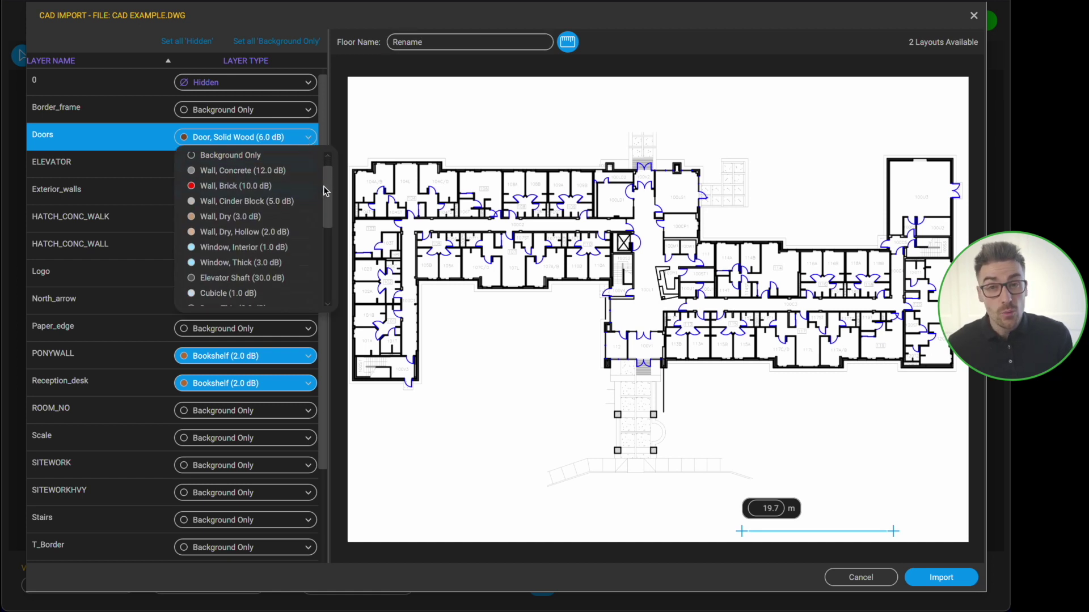
scroll(320, 216, down, 5)
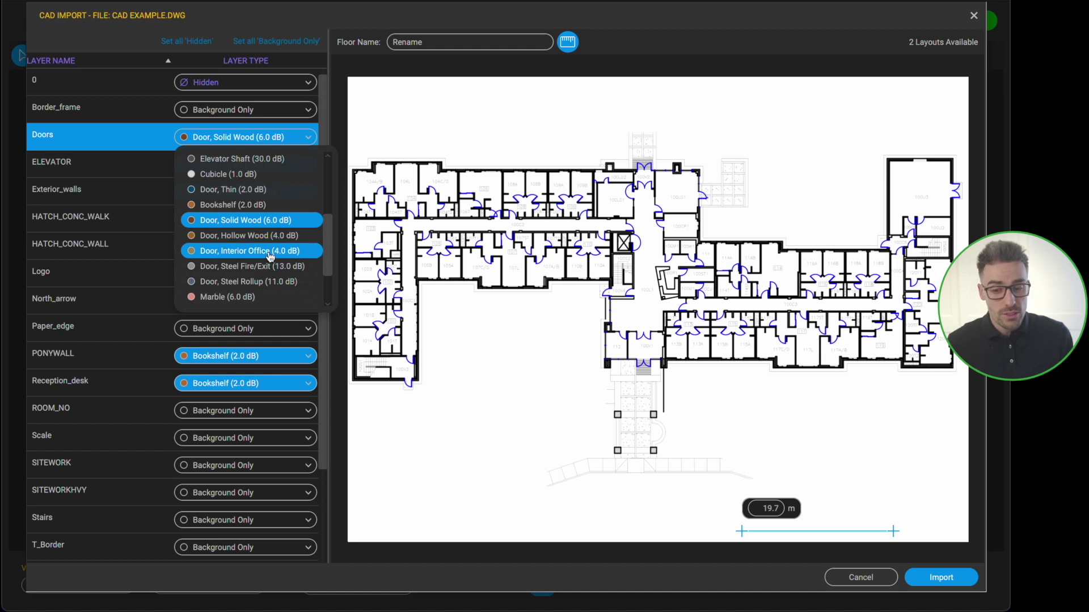
click(270, 257)
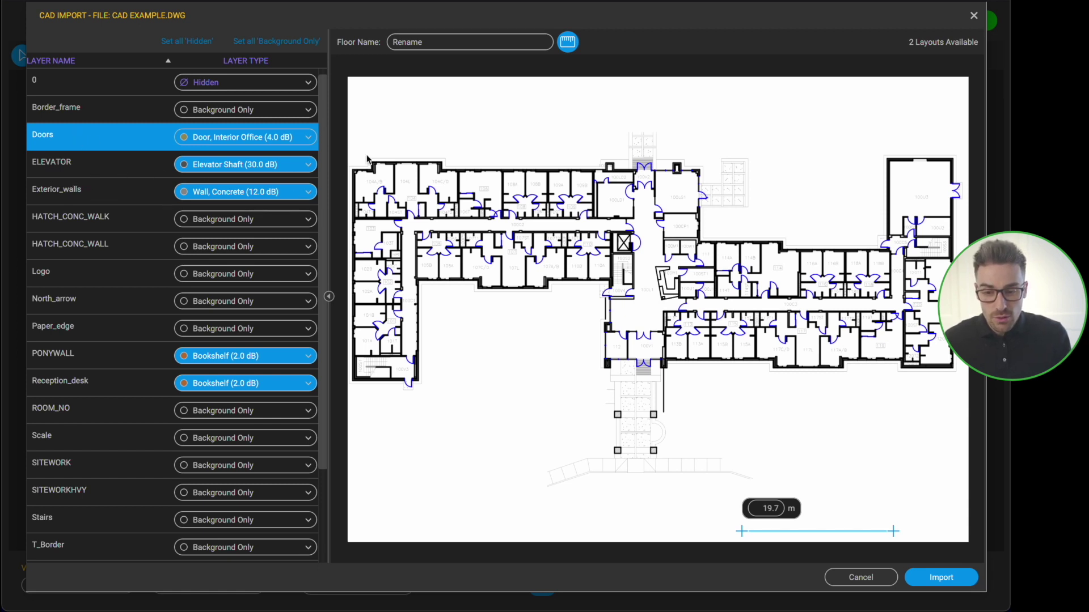
Highlight the Walls layer in the plan preview and review the wall types available for it
scroll(317, 164, down, 2)
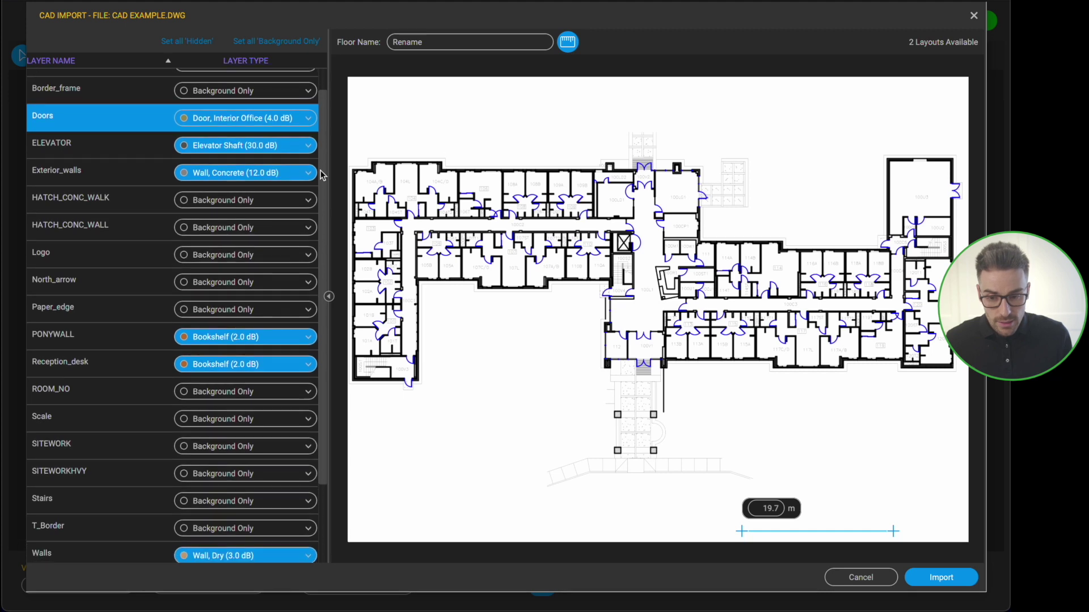
scroll(316, 215, down, 2)
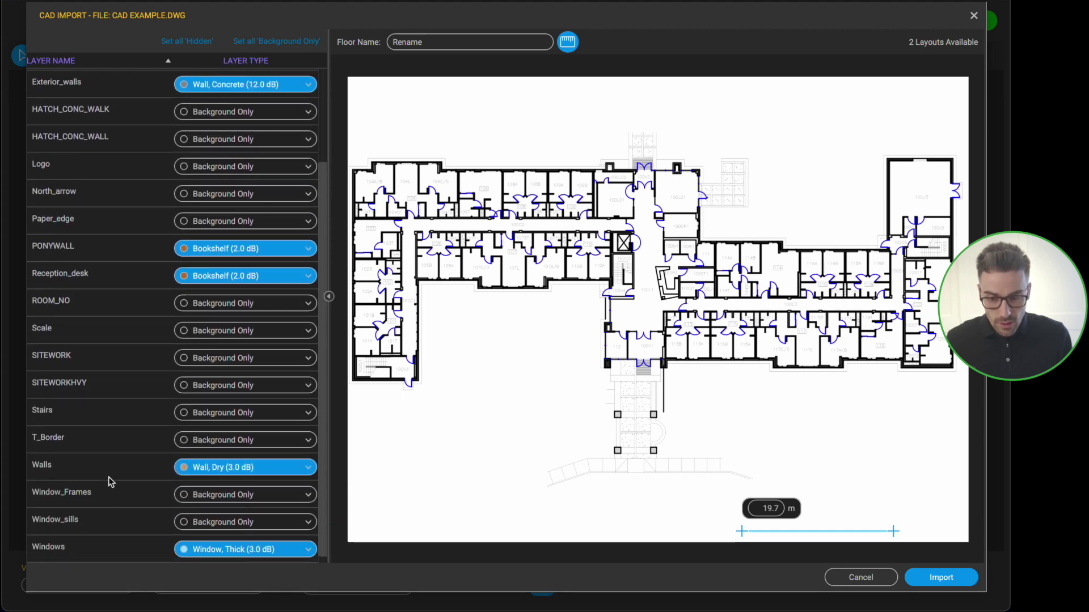
click(114, 473)
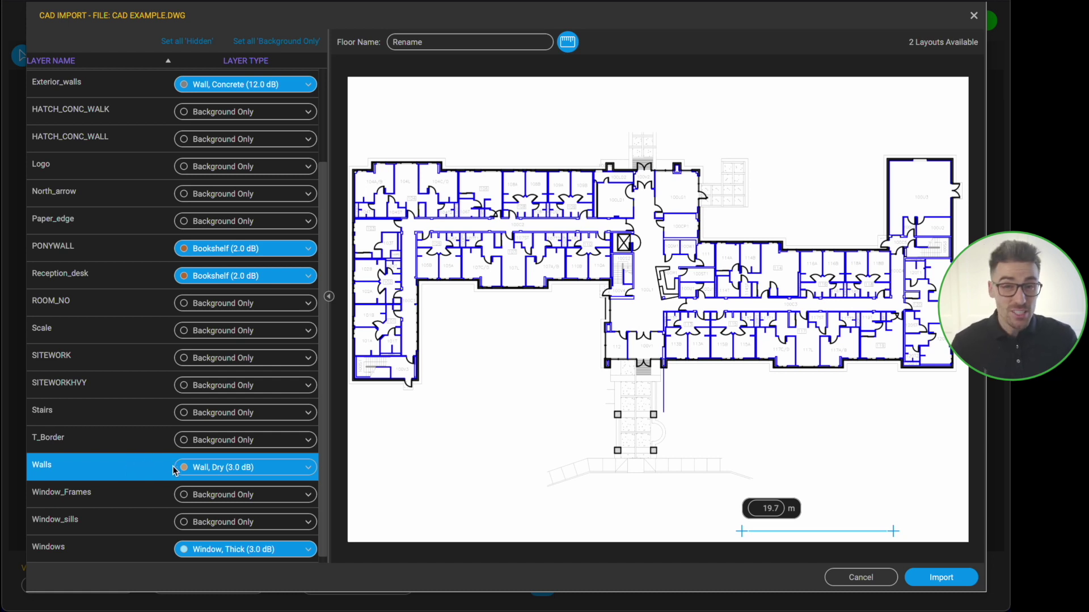
click(301, 474)
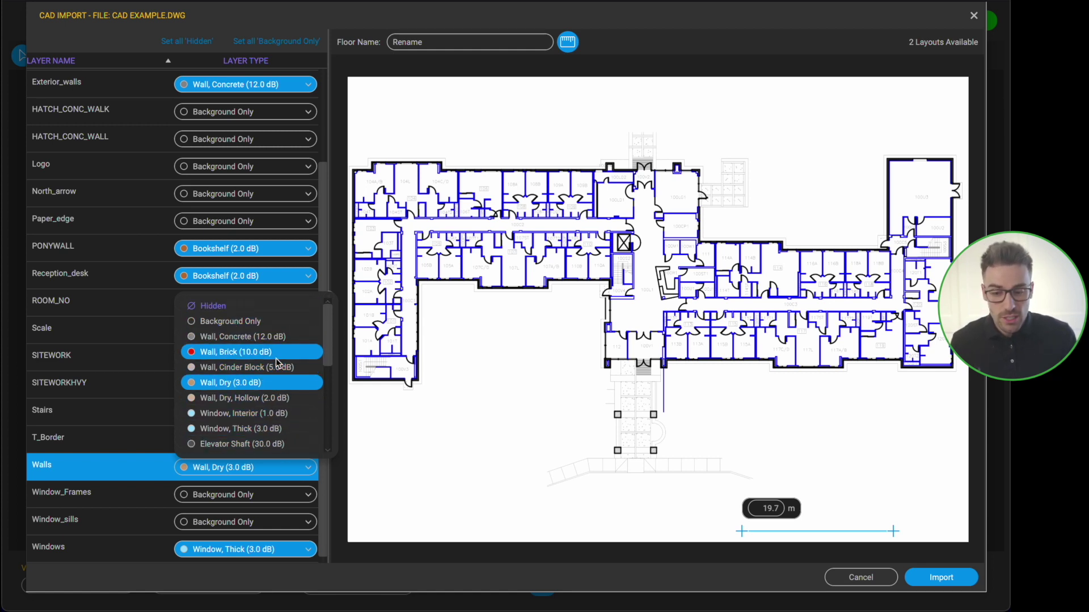
click(288, 469)
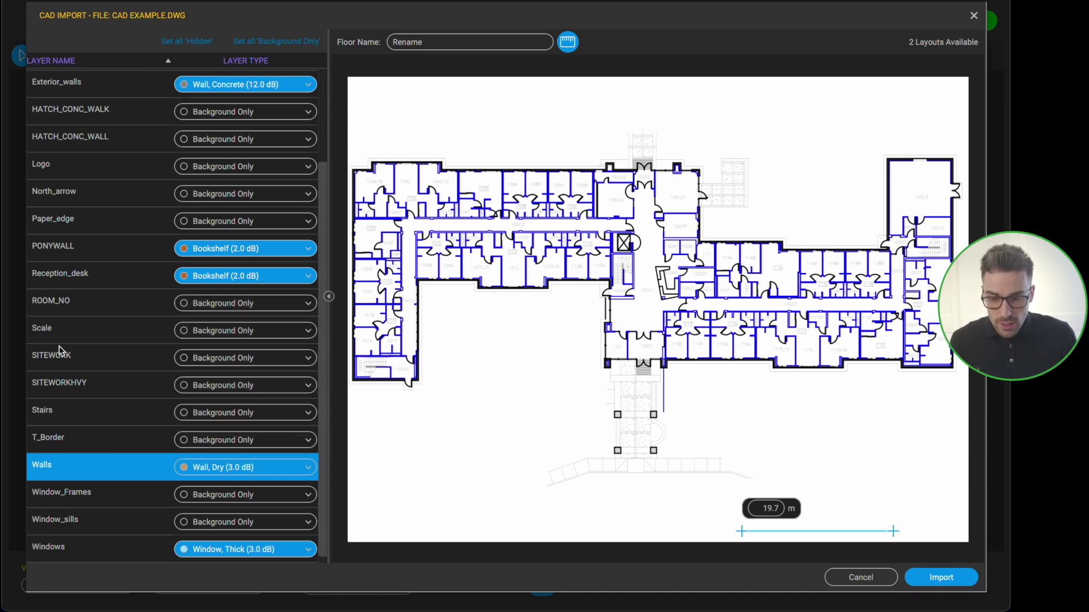
Highlight the SITEWORK layer, try the Hidden layer type on it and return it to Background Only
click(102, 363)
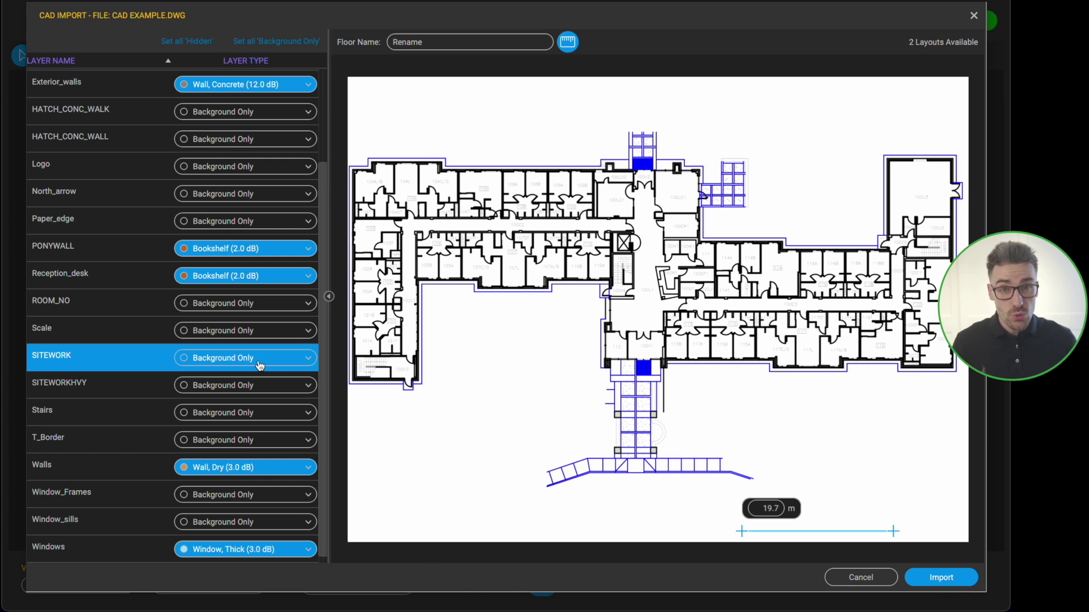
click(307, 363)
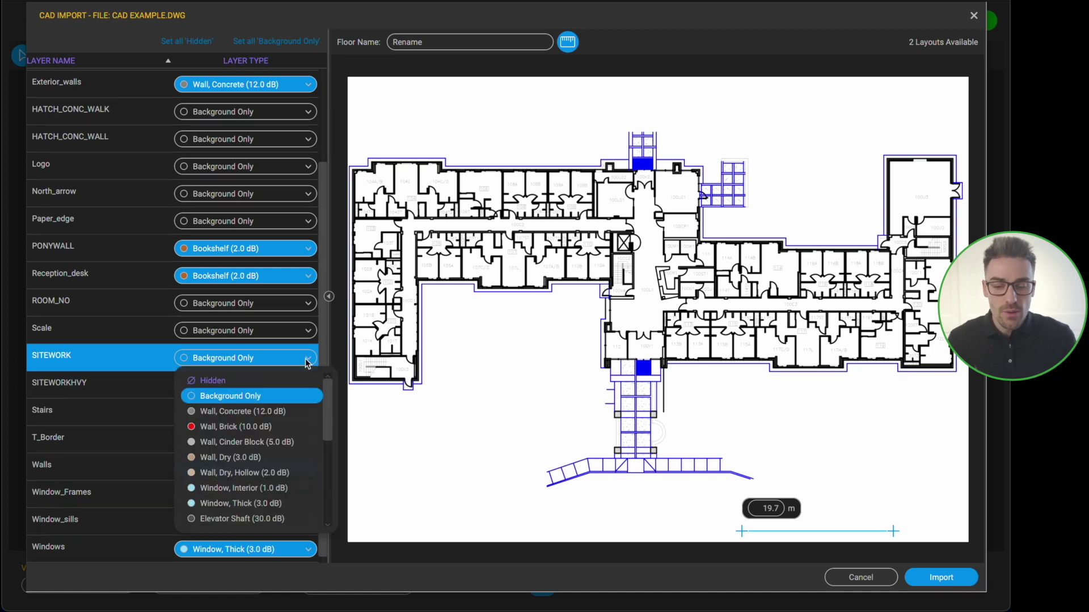
click(218, 383)
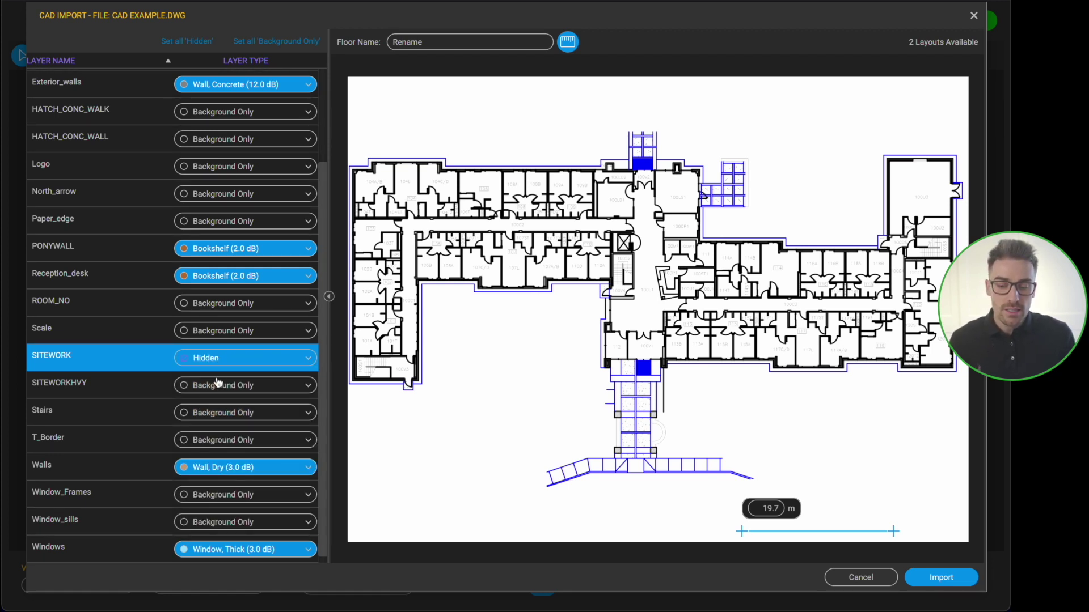
click(258, 364)
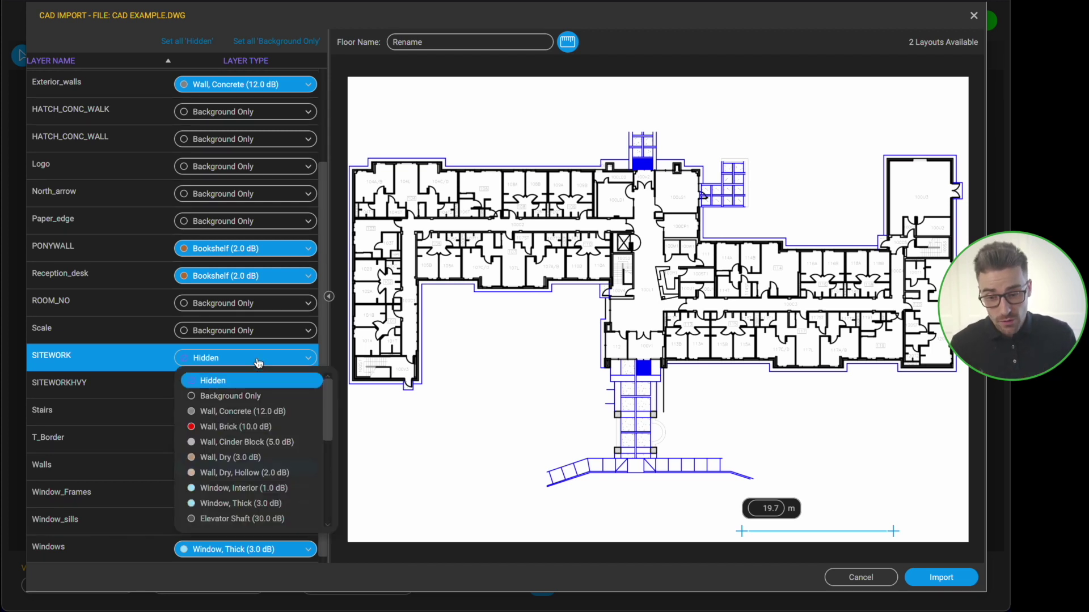
click(259, 396)
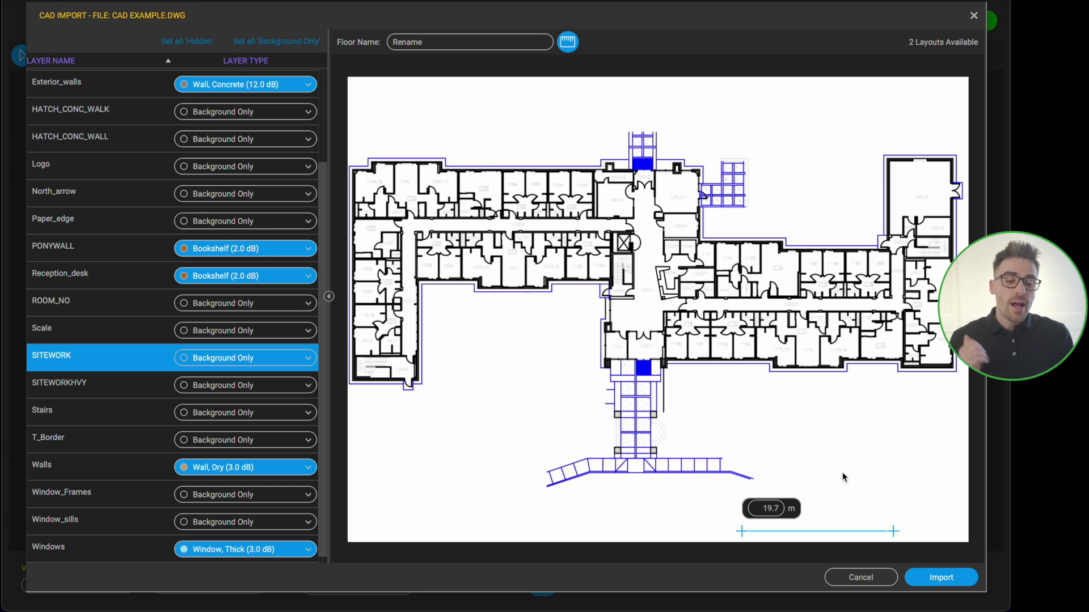
Import the CAD floor plan with the assigned layer types and inspect the generated walls and doors around room 107 up close
click(956, 574)
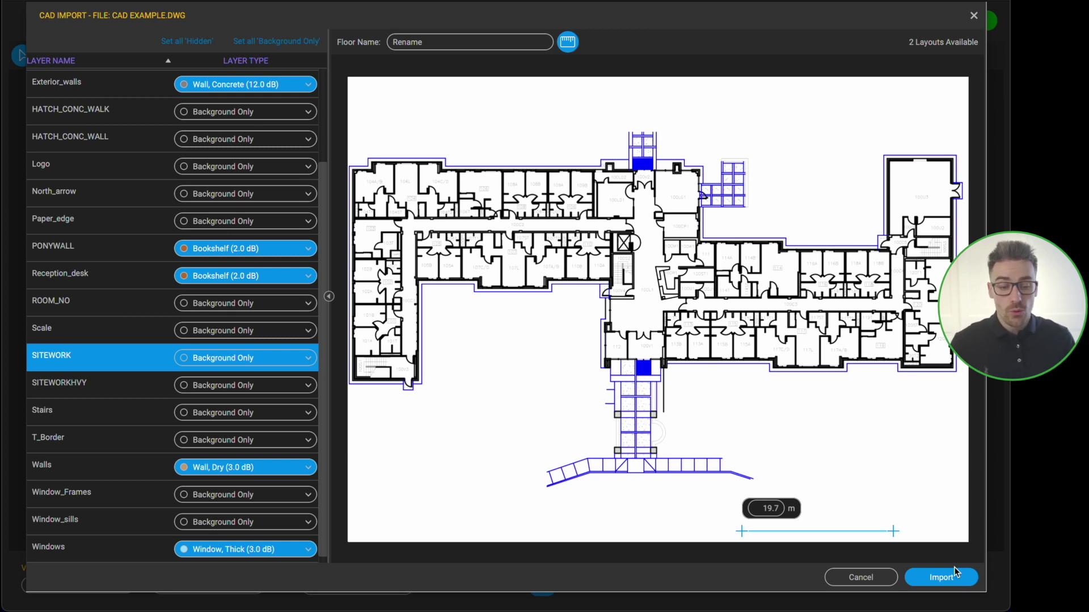
click(941, 576)
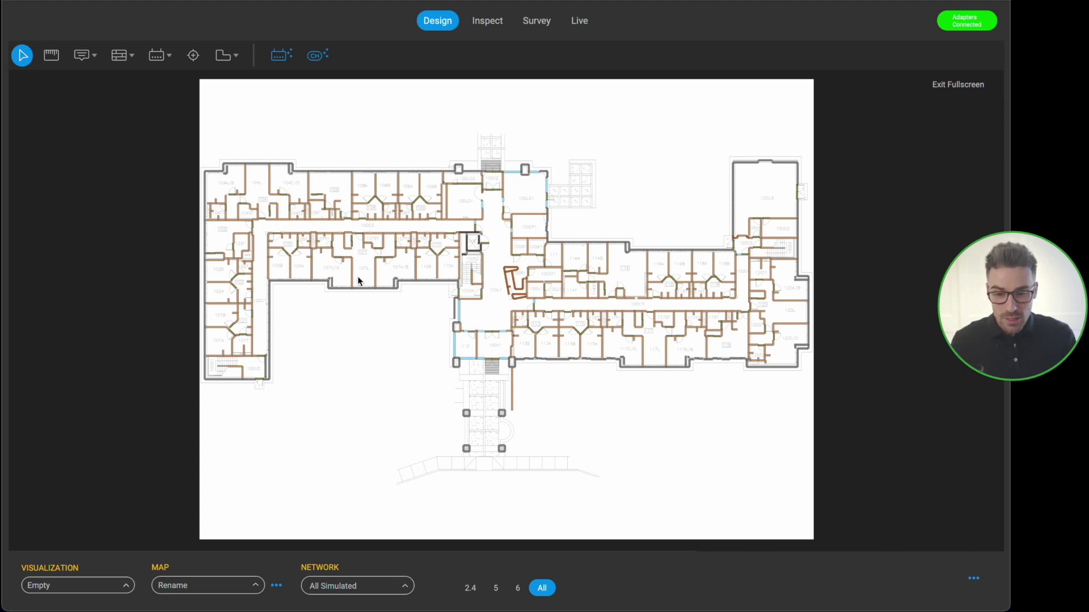
scroll(366, 256, up, 10)
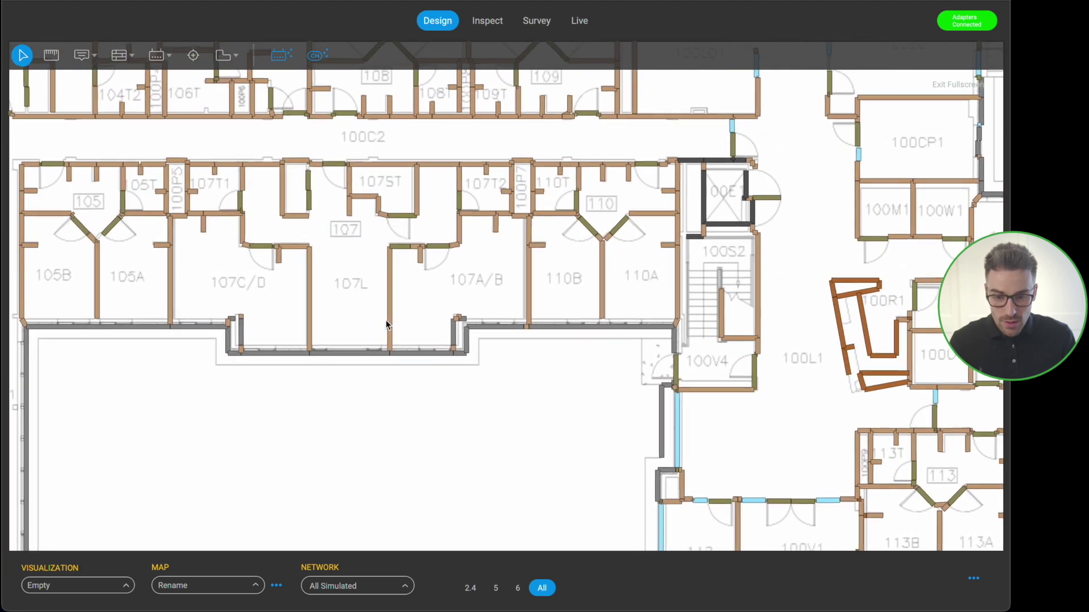